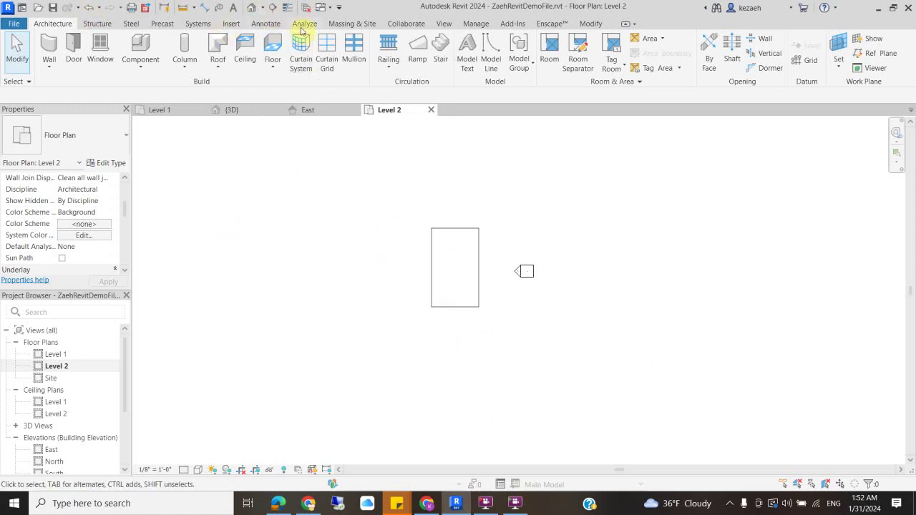
# - Select the Level 2 floor slab to inspect it, then deselect it
pyautogui.click(476, 231)
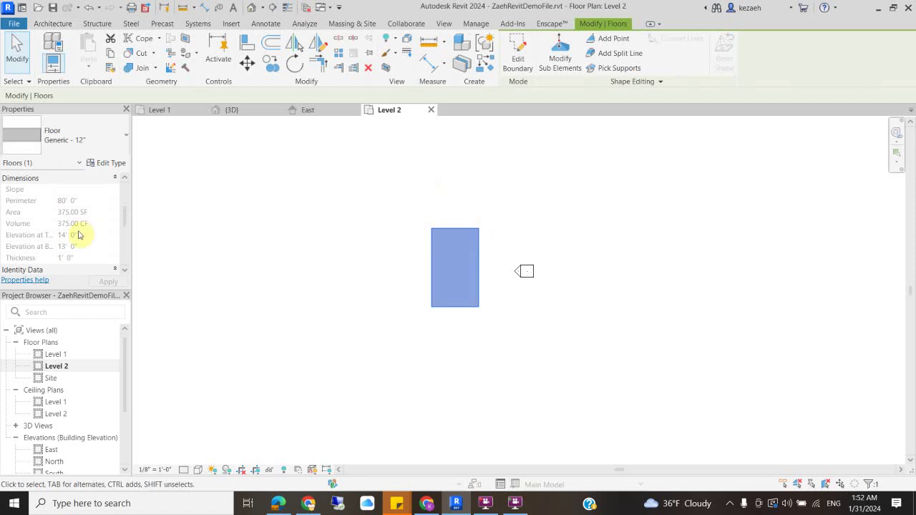
pyautogui.scroll(3, 79, 235)
pyautogui.click(300, 179)
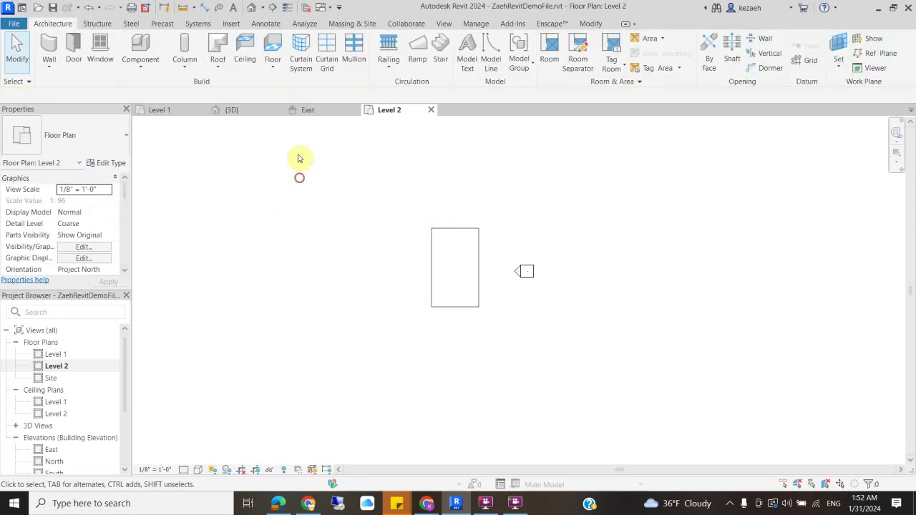
# - Open the default 3D view and zoom to compare both floor slabs with the level lines
pyautogui.click(250, 9)
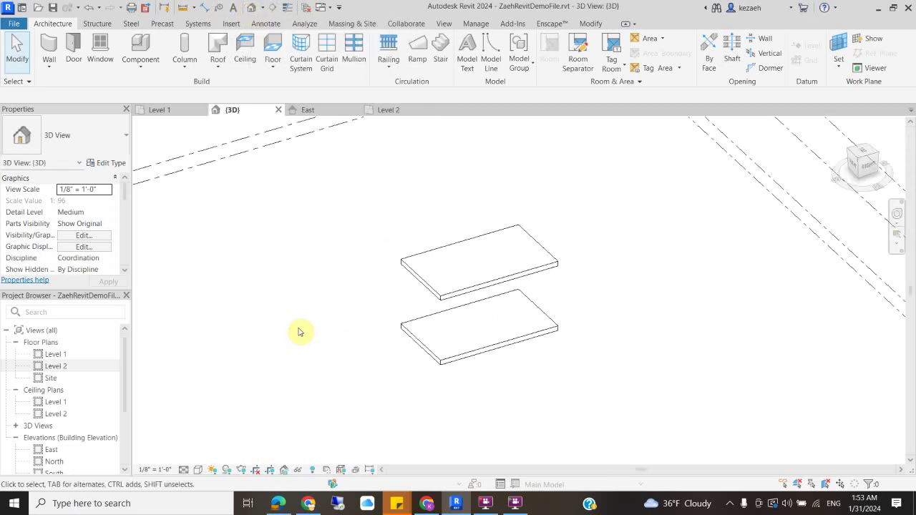
pyautogui.scroll(-5, 313, 315)
pyautogui.scroll(2, 372, 326)
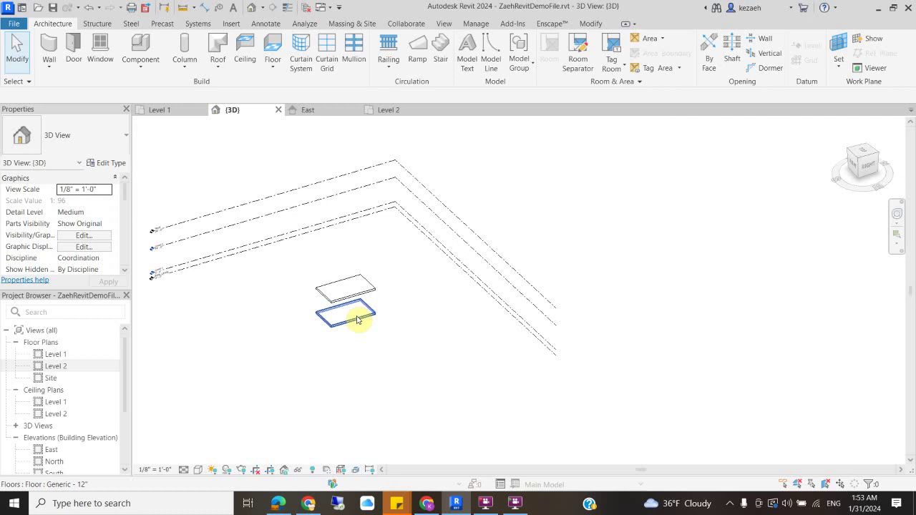
pyautogui.scroll(4, 161, 265)
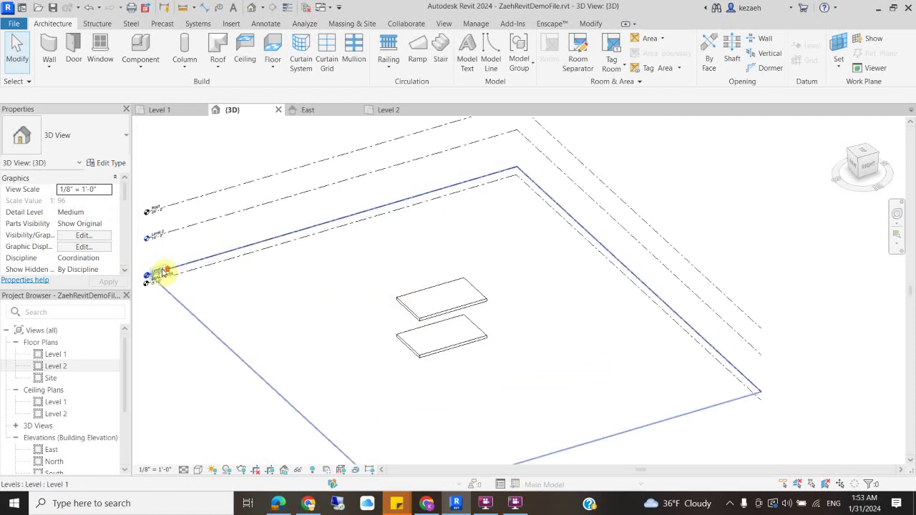
pyautogui.scroll(-4, 180, 267)
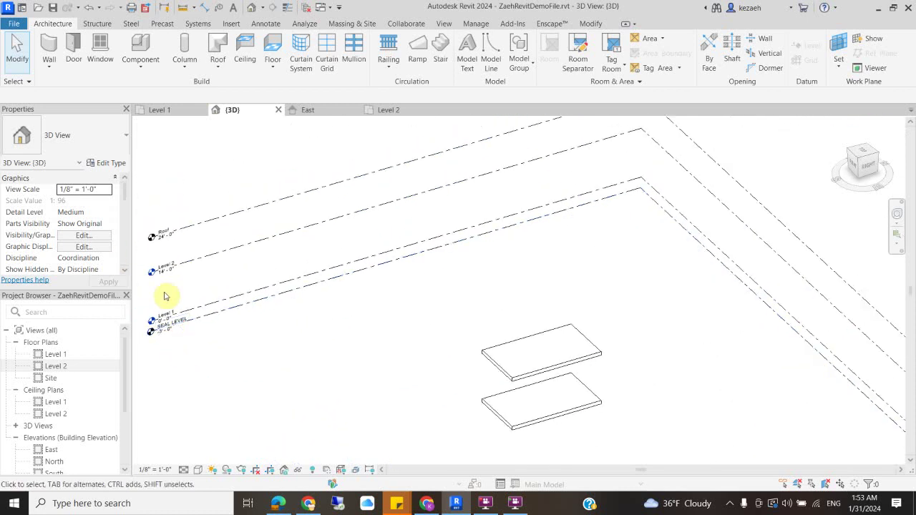
pyautogui.scroll(-2, 239, 242)
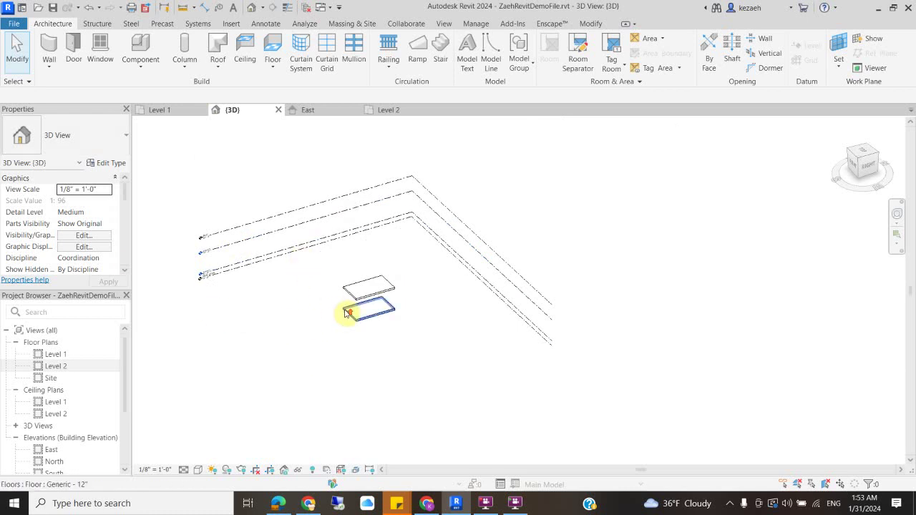
pyautogui.scroll(4, 365, 314)
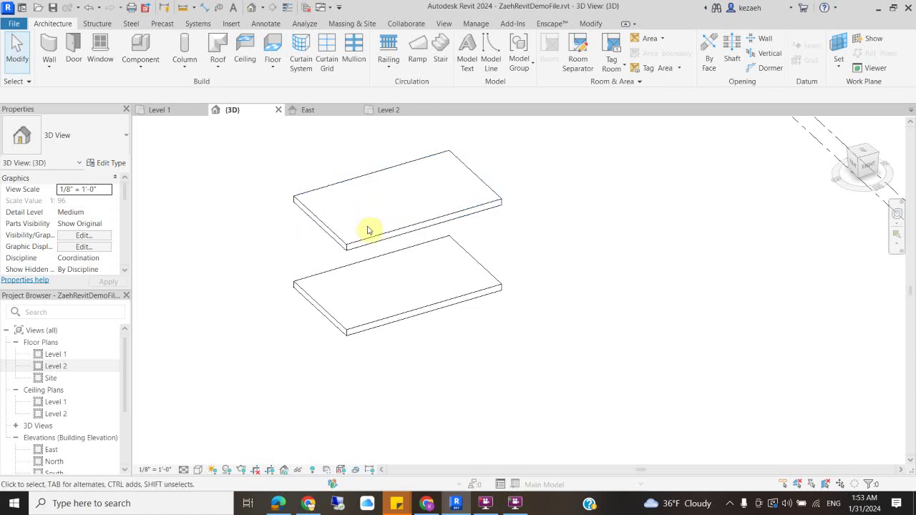
pyautogui.scroll(-5, 367, 240)
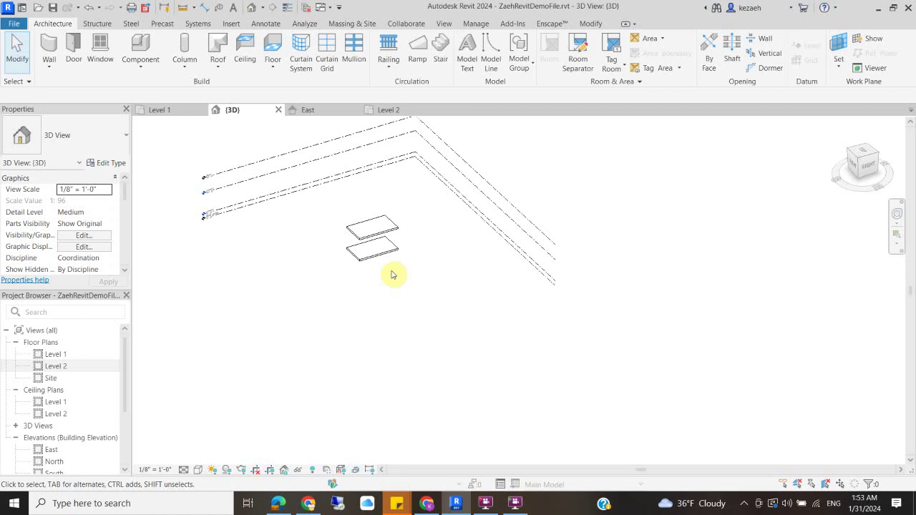
# - Open the Level 1 floor plan from the Project Browser
pyautogui.doubleClick(61, 356)
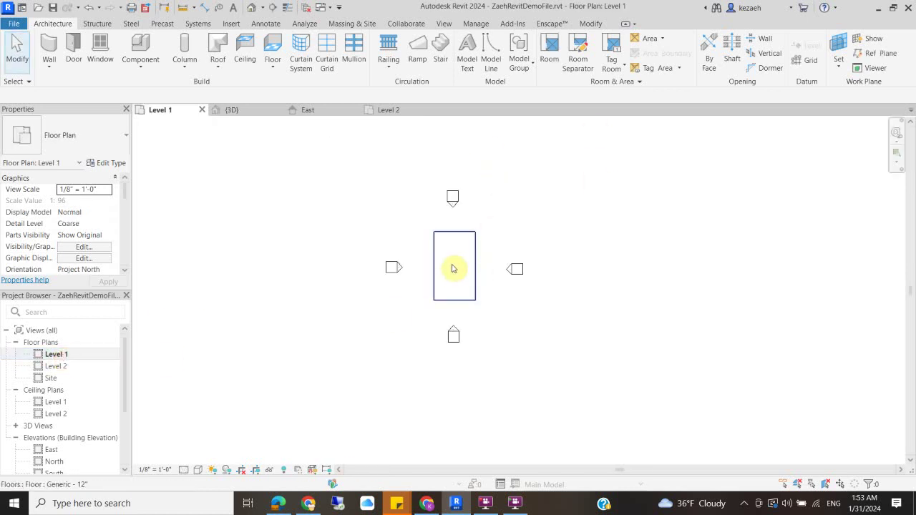
pyautogui.scroll(3, 444, 267)
pyautogui.scroll(-2, 438, 189)
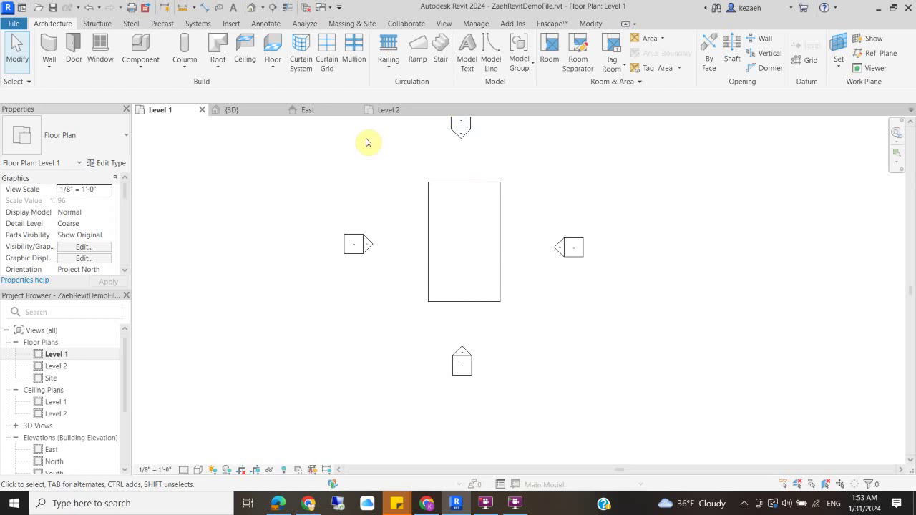
# - Start the Wall tool with the Basic Wall Generic - 12" type
pyautogui.click(53, 47)
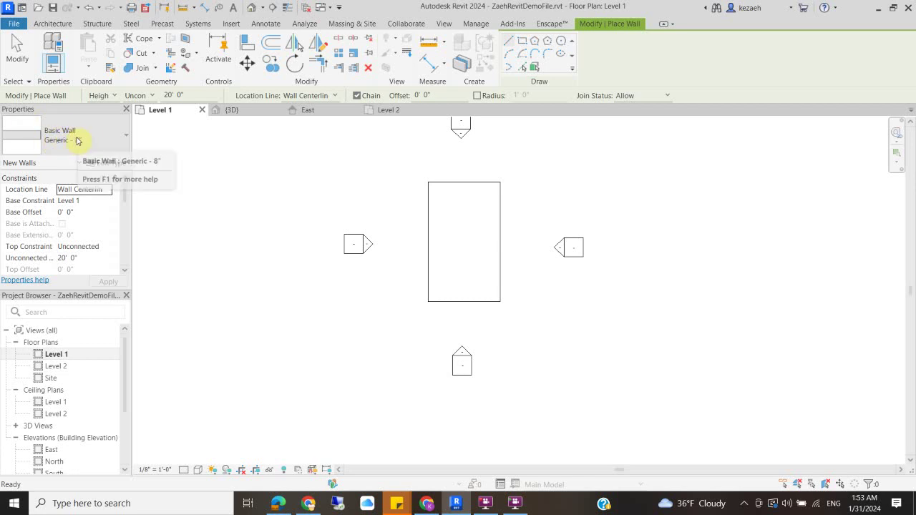
pyautogui.click(76, 141)
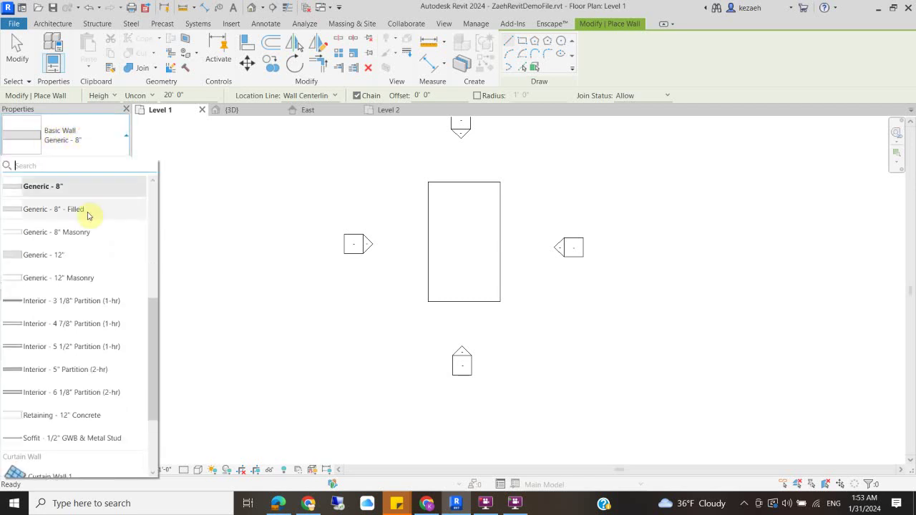
pyautogui.click(65, 255)
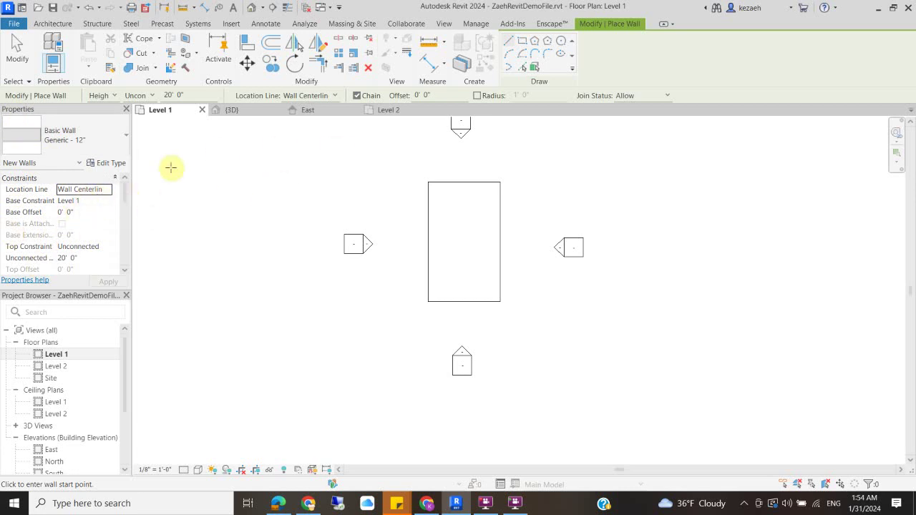
# - Set wall Location Line to Finish Face: Interior, Top Constraint to Roof, and Top Offset to 2' 0"
pyautogui.click(104, 190)
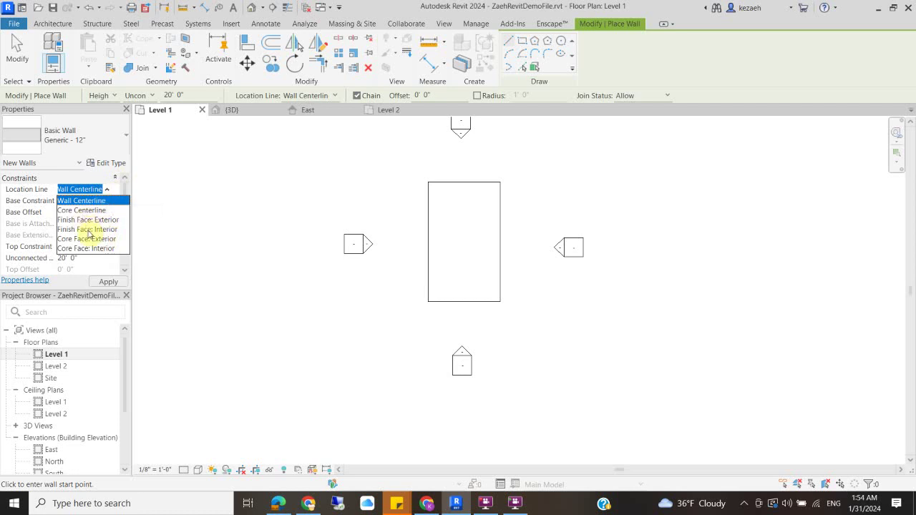
pyautogui.click(88, 230)
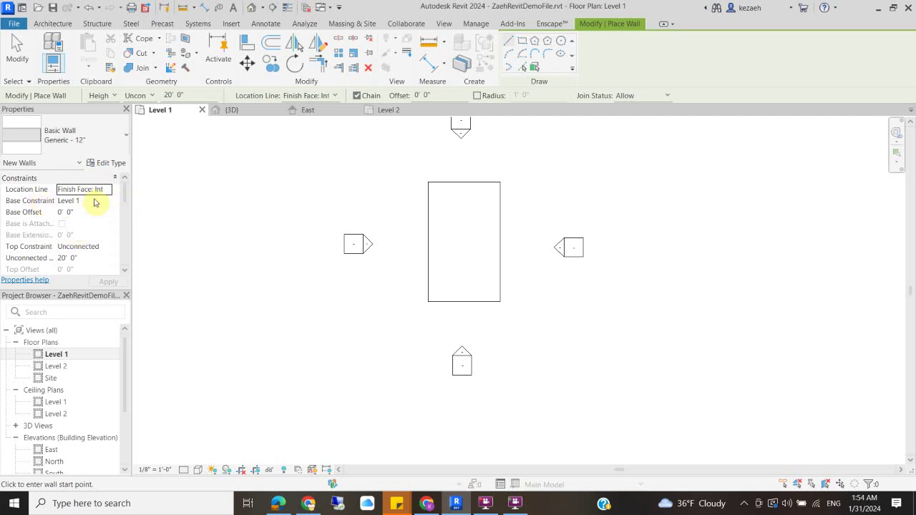
pyautogui.click(100, 248)
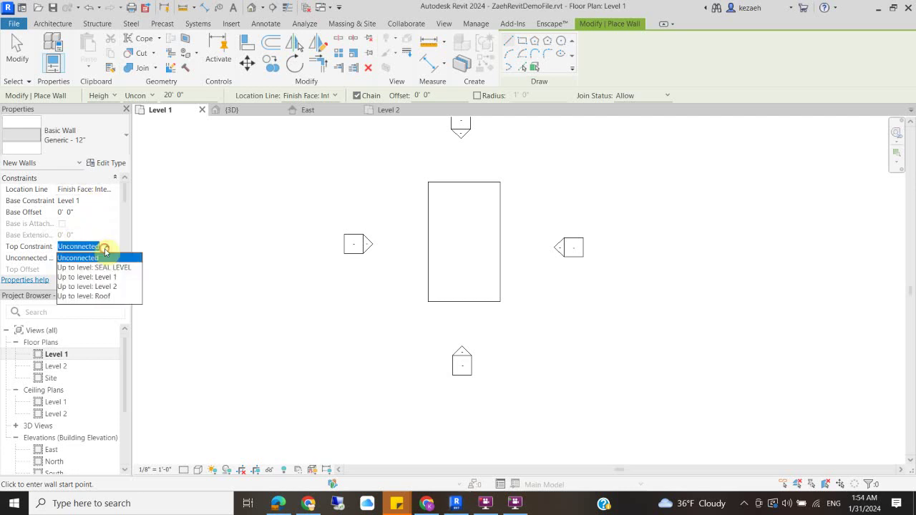
pyautogui.click(106, 297)
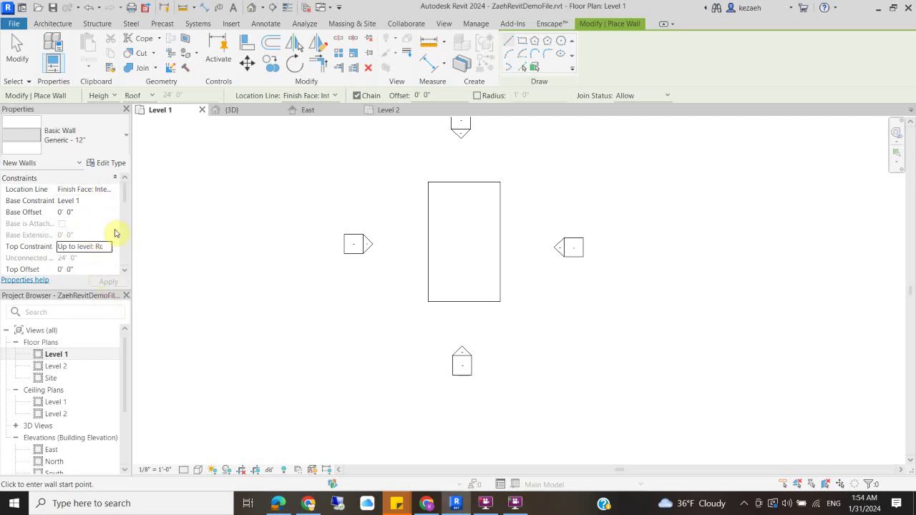
pyautogui.scroll(-3, 117, 231)
pyautogui.click(87, 215)
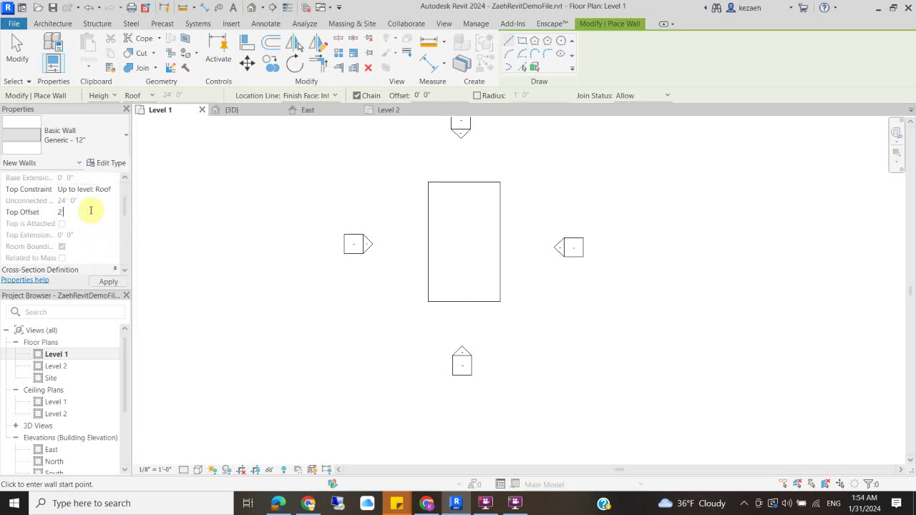
pyautogui.scroll(-5, 113, 237)
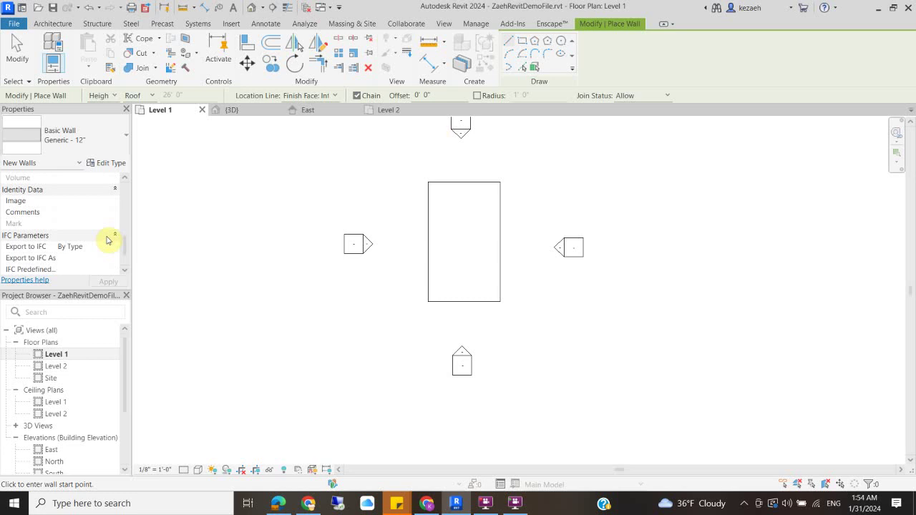
pyautogui.scroll(8, 108, 240)
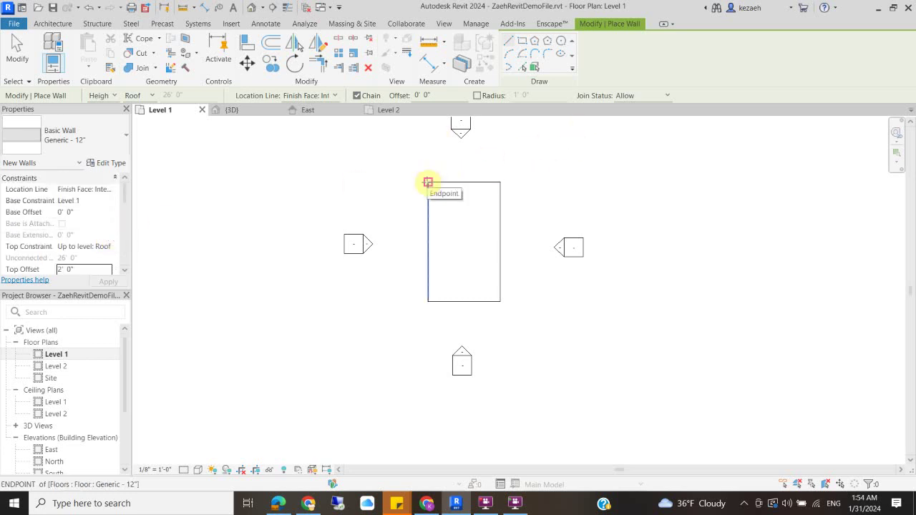
# - Chain four Generic - 12" walls around the Level 1 floor corners, closing the loop at the start
pyautogui.scroll(3, 428, 184)
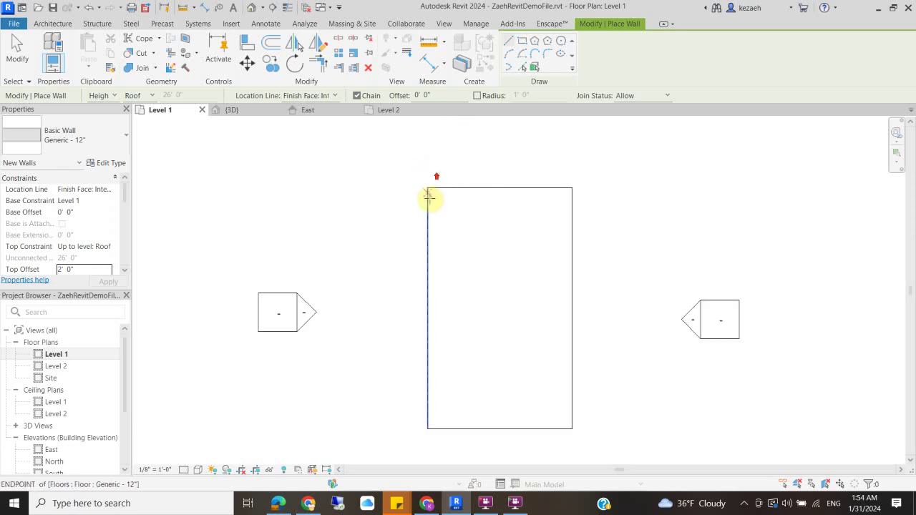
pyautogui.click(428, 188)
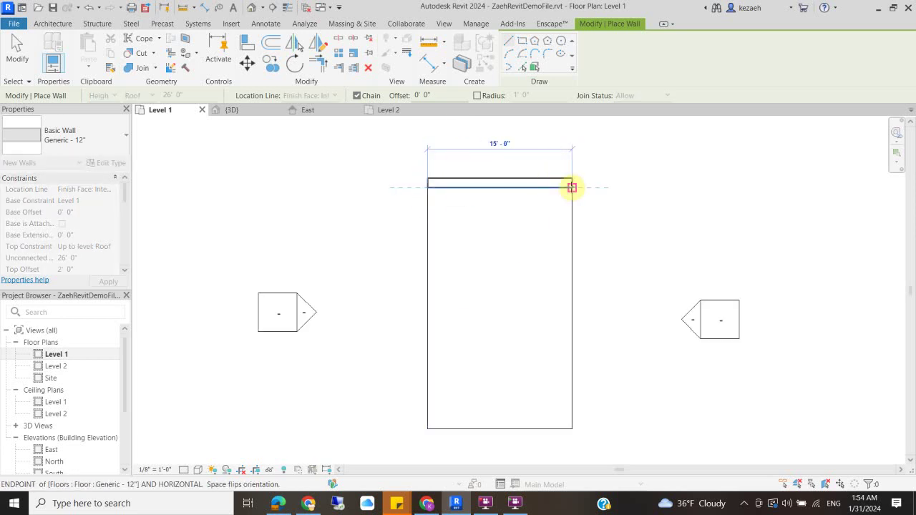
pyautogui.click(572, 188)
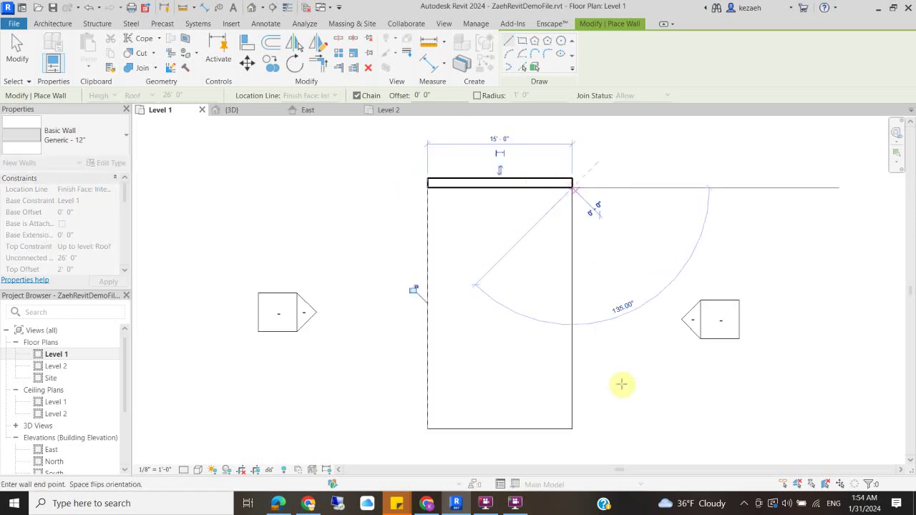
pyautogui.click(572, 429)
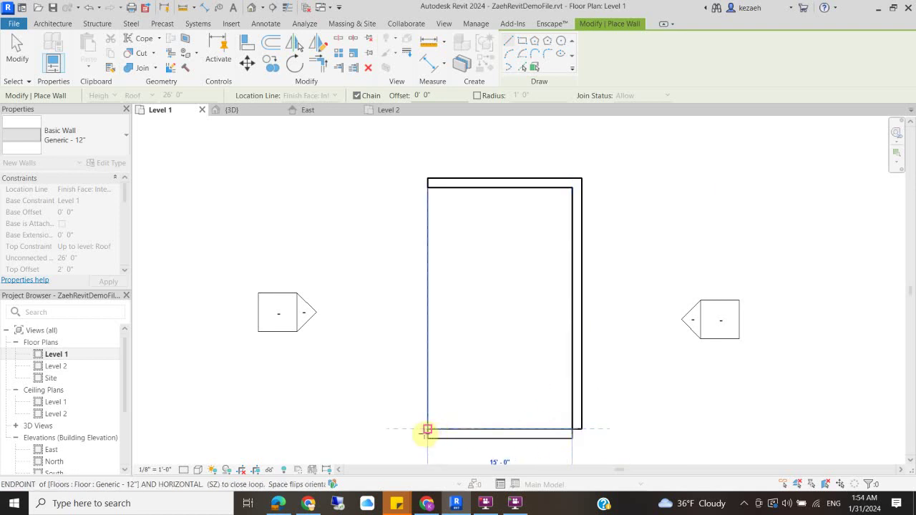
pyautogui.click(427, 430)
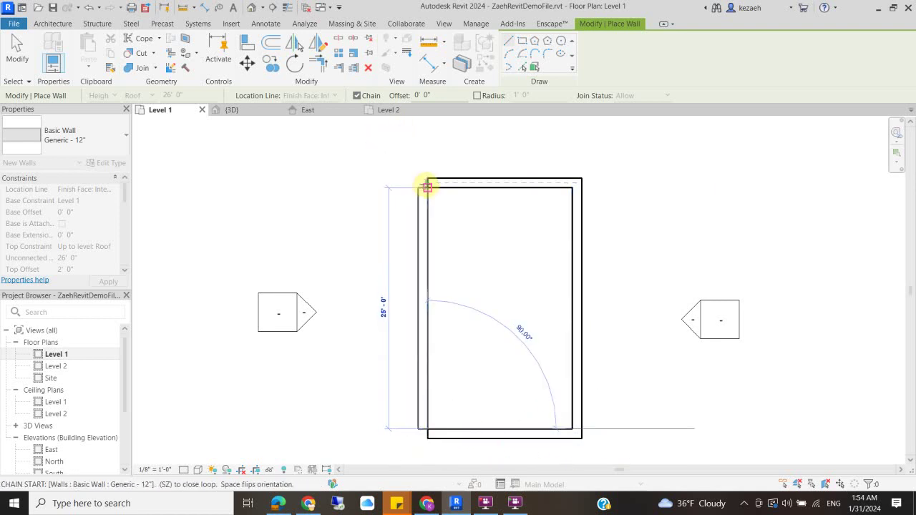
pyautogui.click(428, 186)
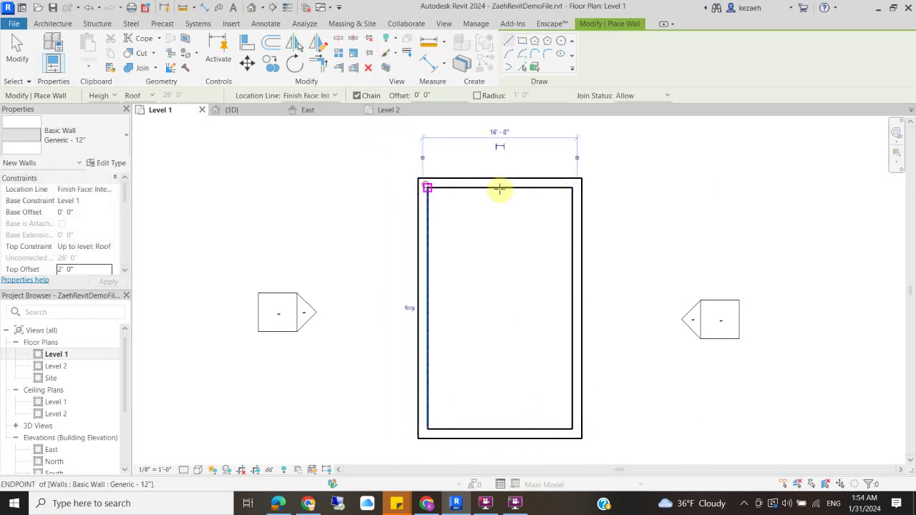
# - Orbit and zoom the walled box in the default 3D view, then return to the Level 1 plan
pyautogui.click(252, 10)
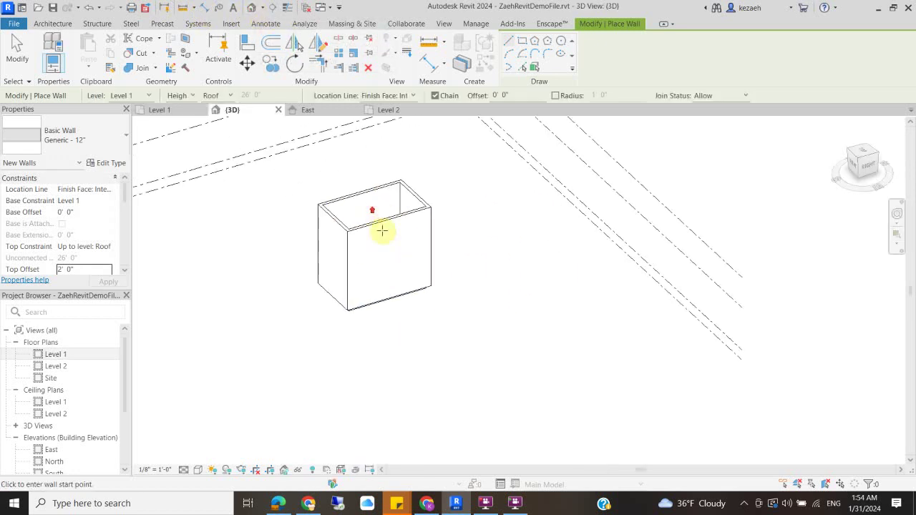
pyautogui.keyDown('shift'); pyautogui.moveTo(382, 230); pyautogui.dragTo(358, 188, button='middle'); pyautogui.keyUp('shift')
pyautogui.scroll(5, 266, 178)
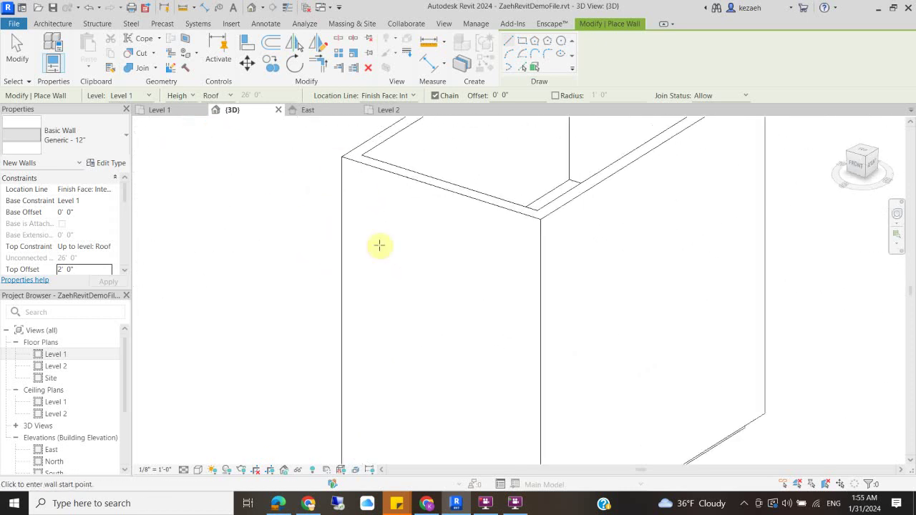
pyautogui.scroll(-4, 498, 268)
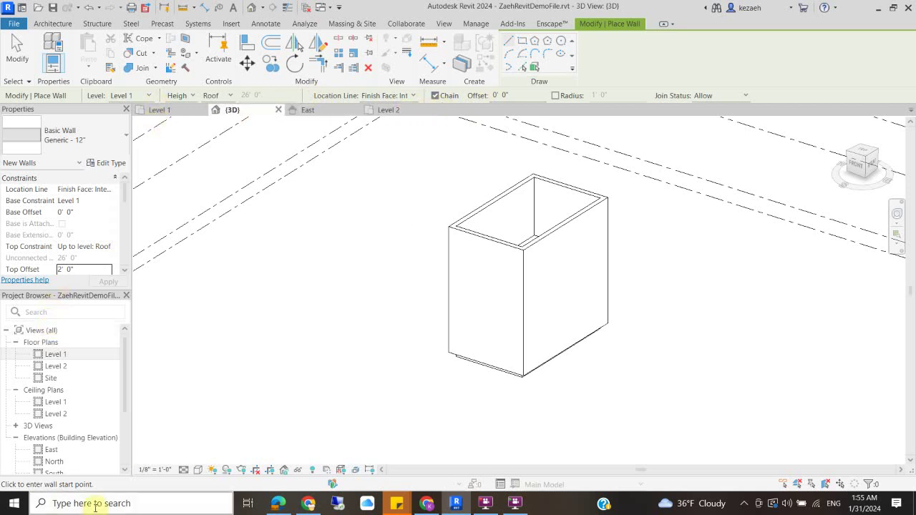
pyautogui.doubleClick(55, 355)
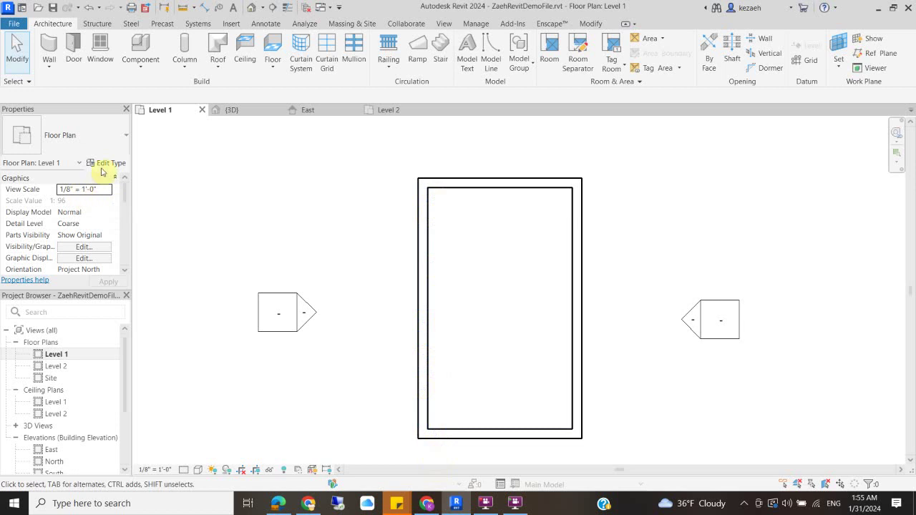
# - Start an architectural wall using the Curtain Wall 1 type
pyautogui.click(49, 68)
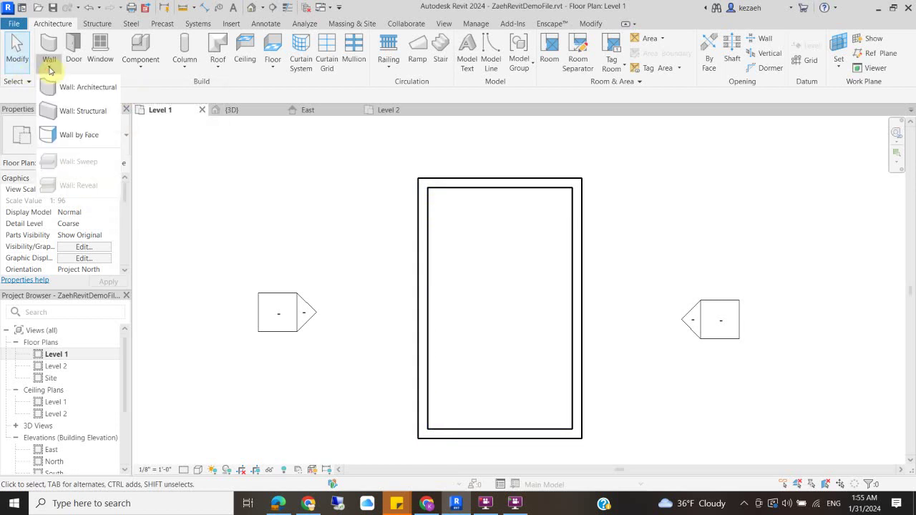
pyautogui.click(67, 86)
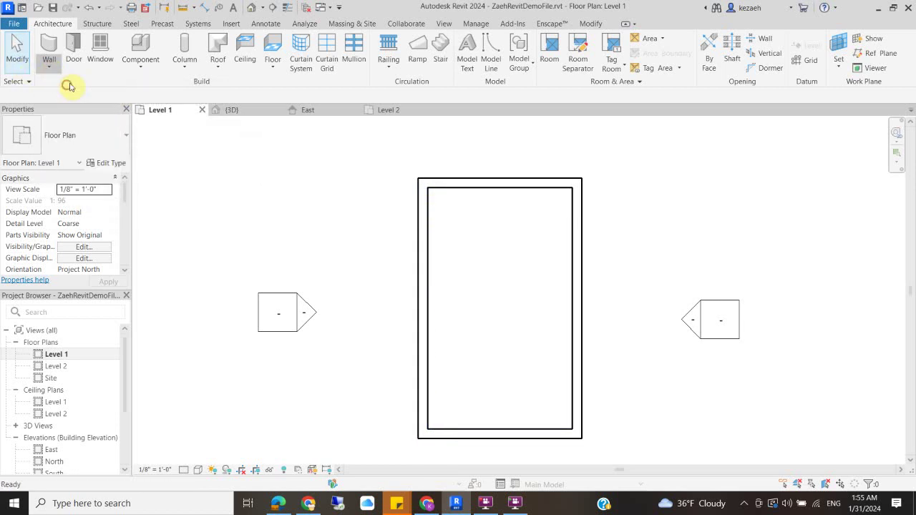
pyautogui.click(81, 140)
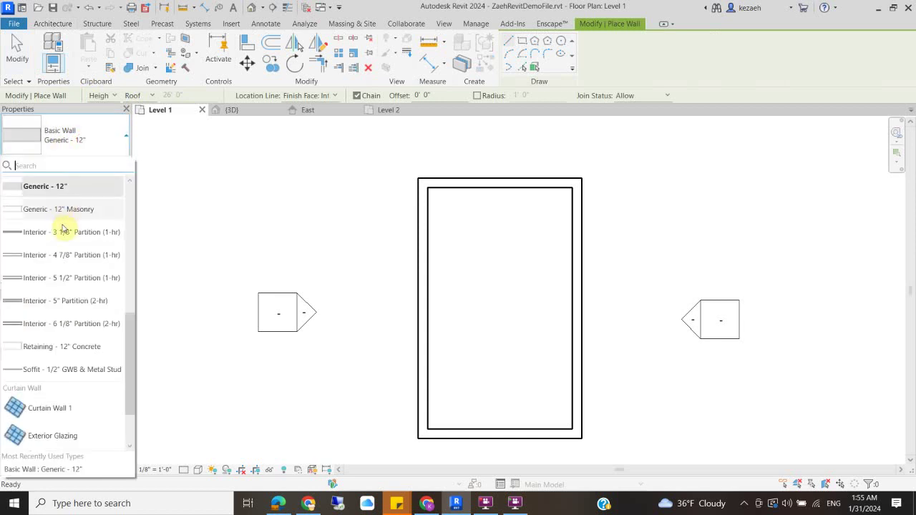
pyautogui.scroll(-2, 70, 423)
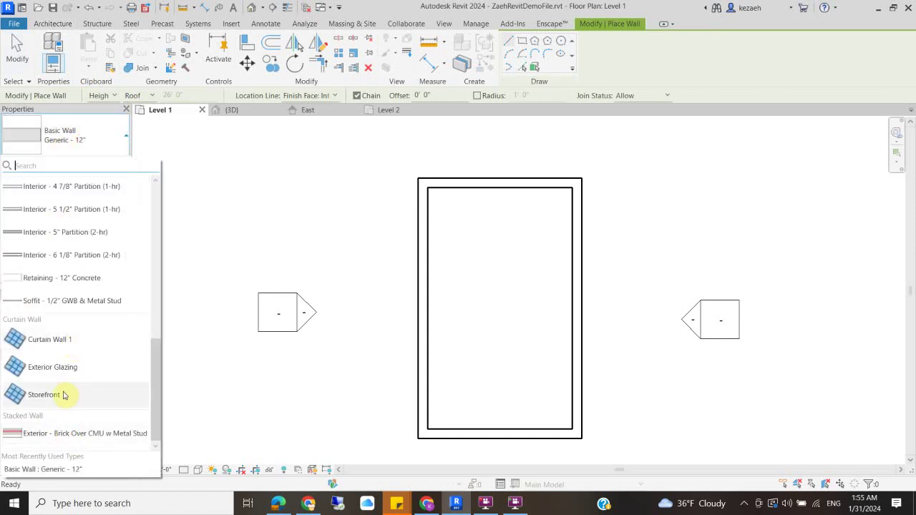
pyautogui.click(62, 351)
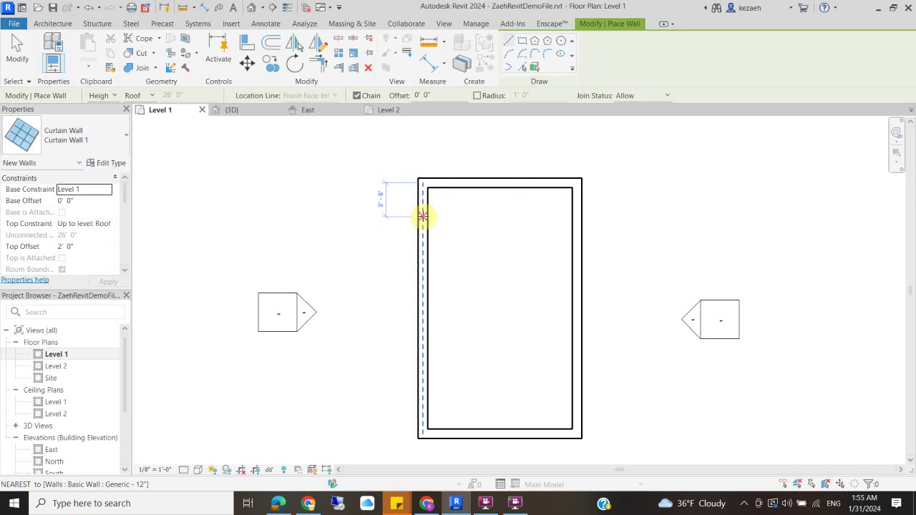
# - Draw a 19'-6" Curtain Wall 1 down the left wall, 3'-0" below its top corner, and select it
pyautogui.click(422, 212)
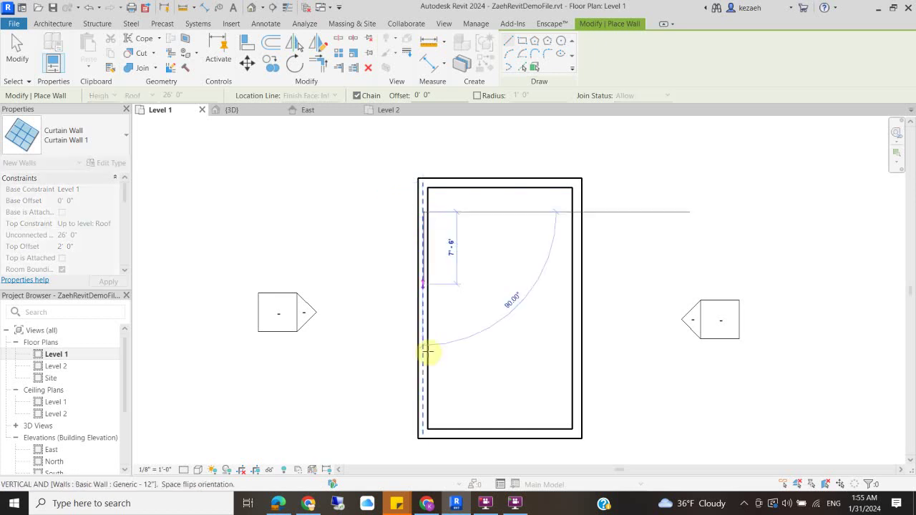
pyautogui.click(422, 402)
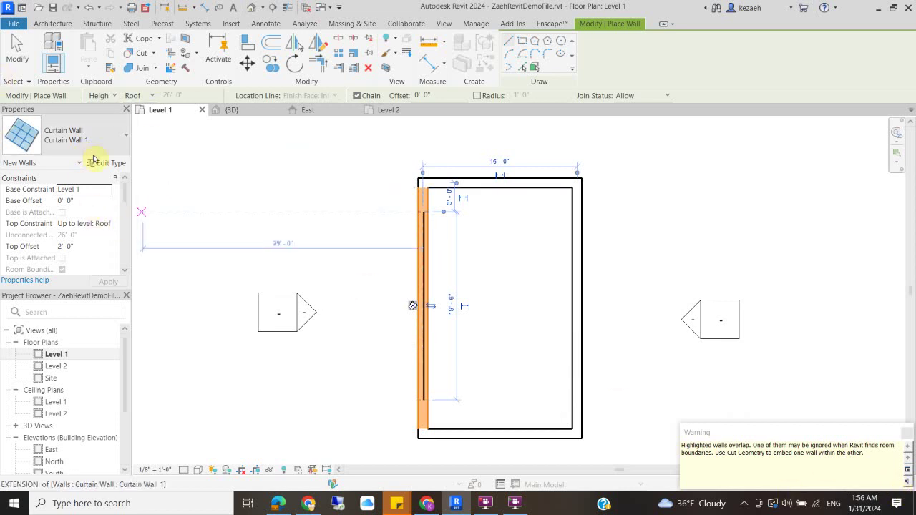
pyautogui.click(16, 60)
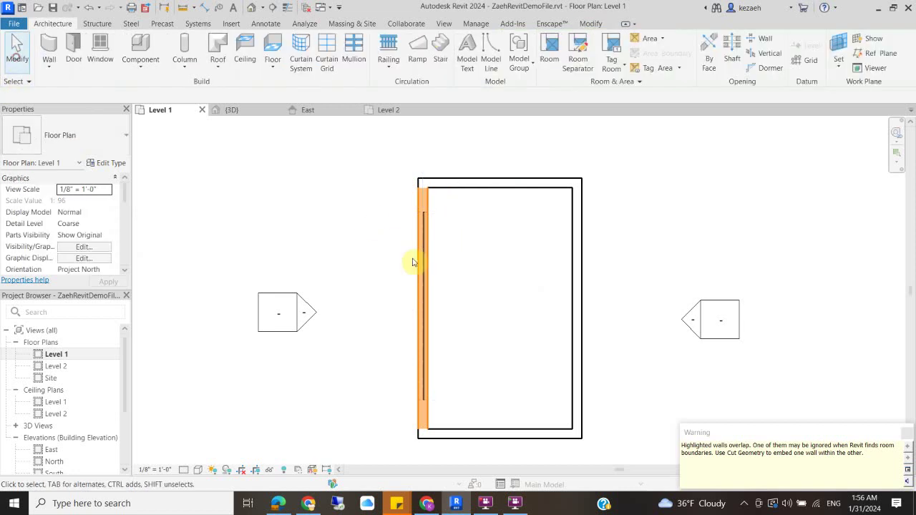
pyautogui.click(423, 283)
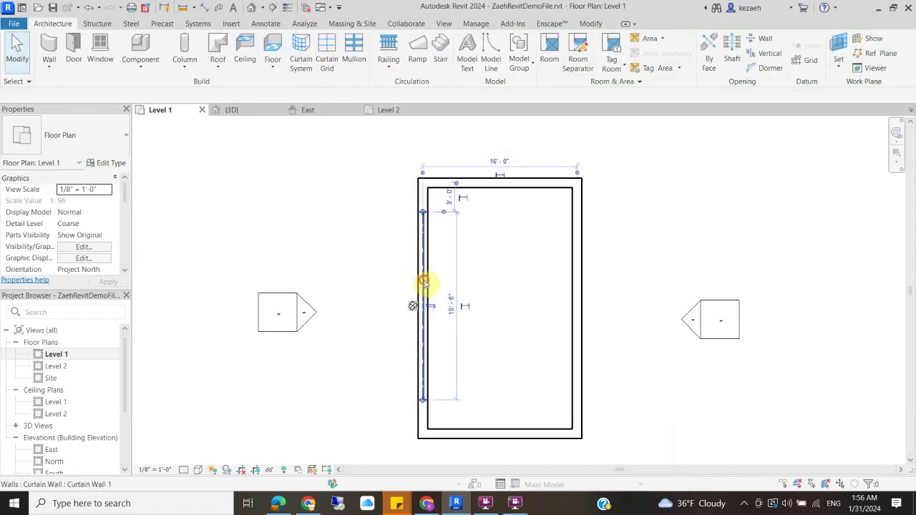
# - Set the curtain wall's Top Constraint to Level 2 with a -2' 0" top offset
pyautogui.click(337, 256)
pyautogui.click(424, 289)
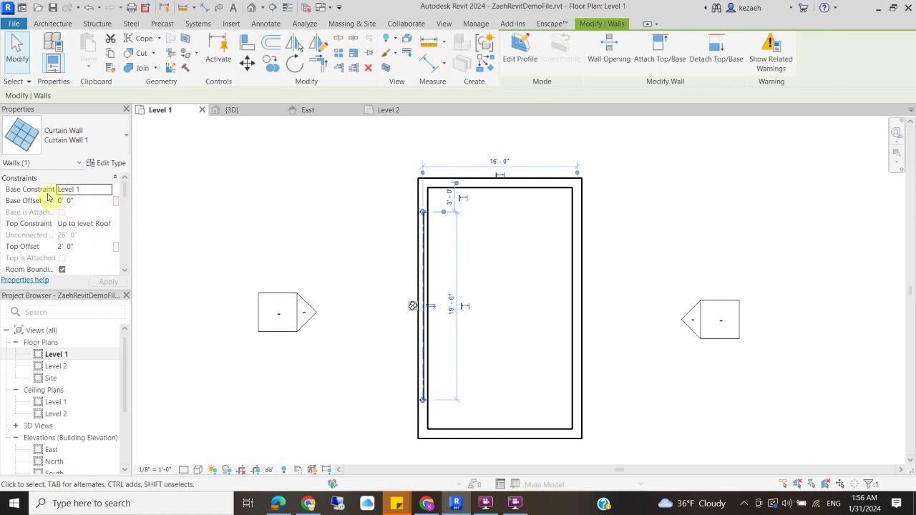
pyautogui.click(104, 230)
pyautogui.click(105, 226)
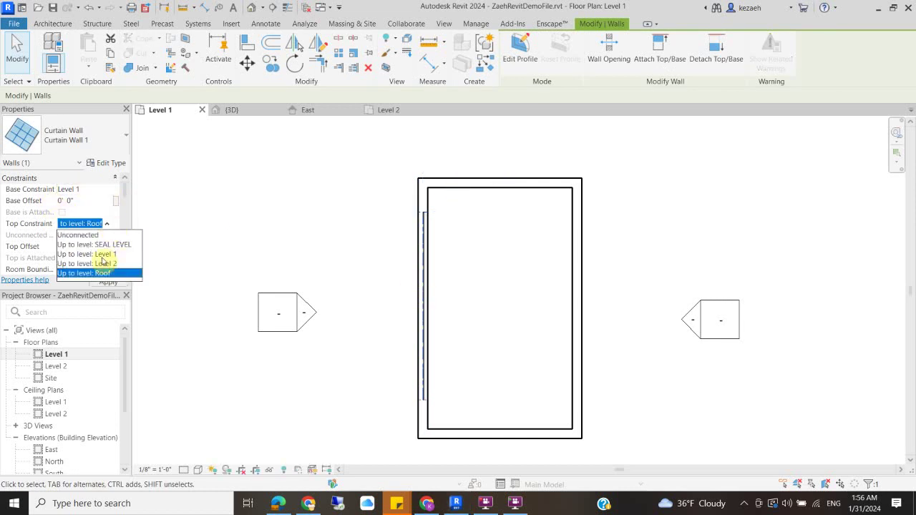
pyautogui.click(103, 263)
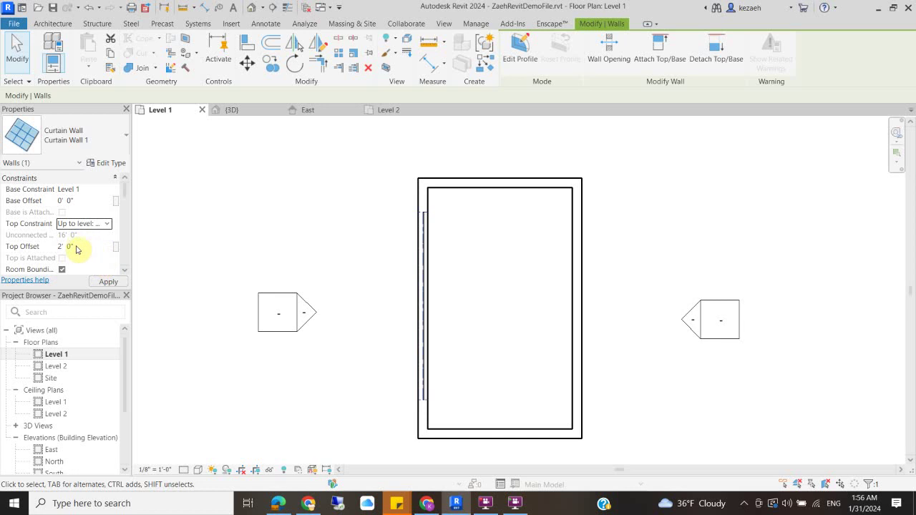
pyautogui.click(93, 246)
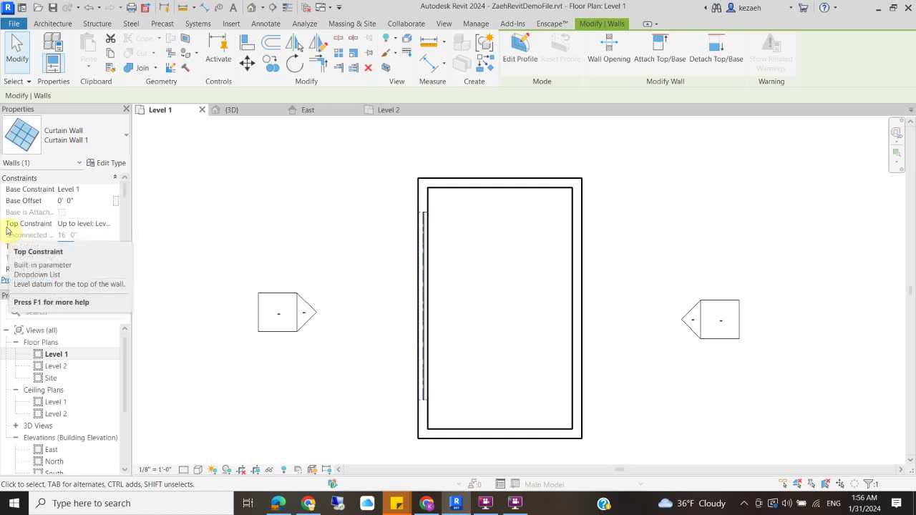
pyautogui.write("-2'")
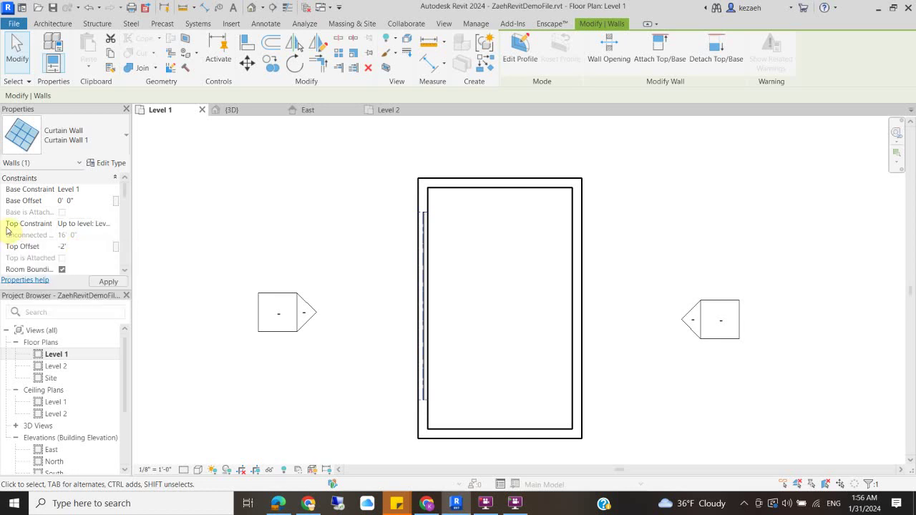
pyautogui.press('Return')
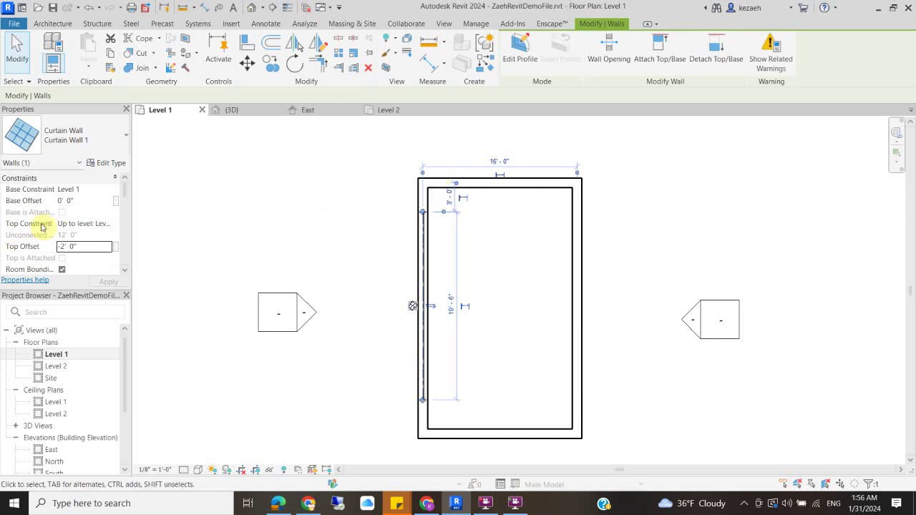
pyautogui.click(322, 220)
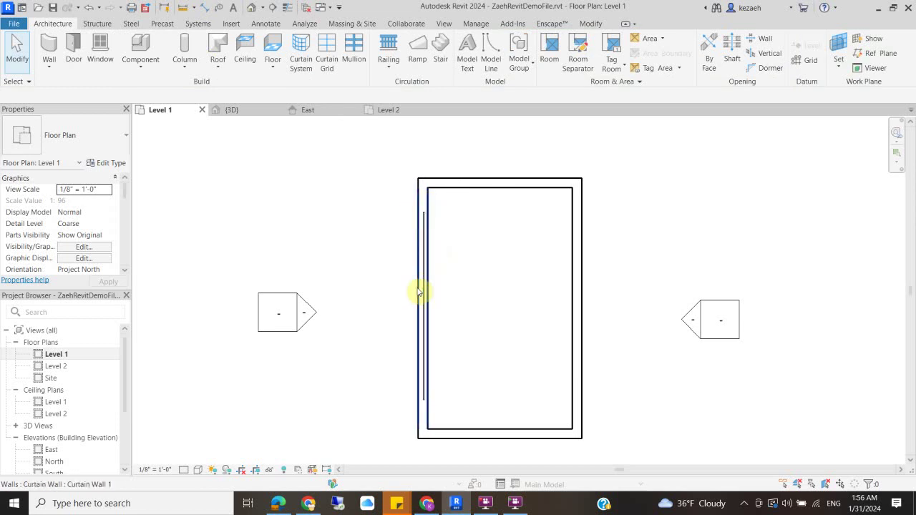
# - Cut the left exterior wall with the curtain wall to create its opening
pyautogui.click(590, 24)
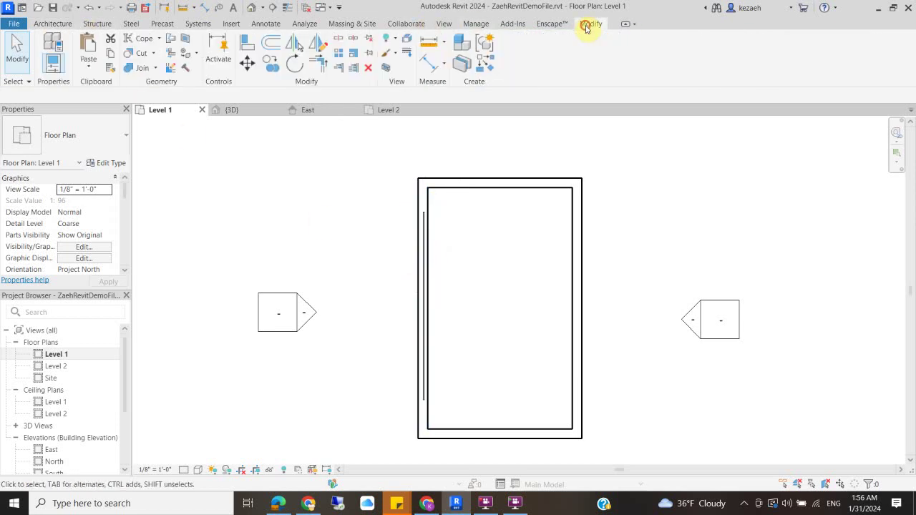
pyautogui.click(133, 57)
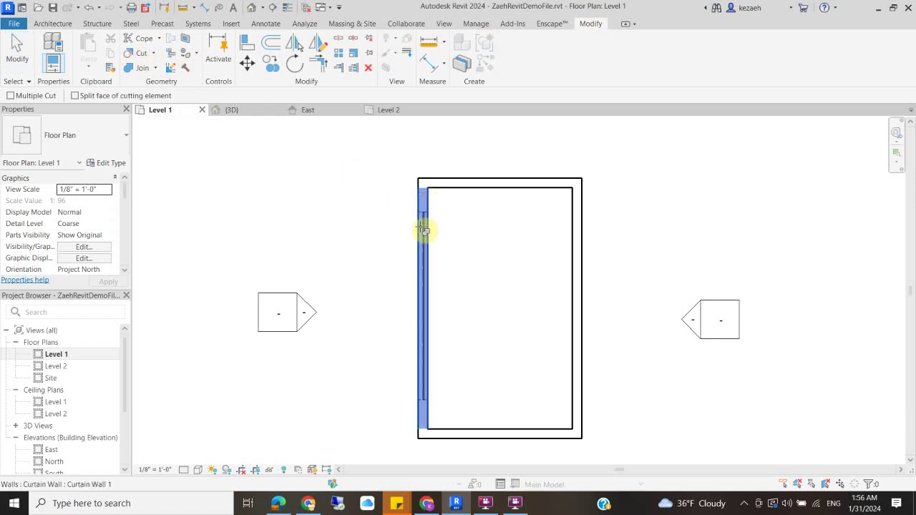
pyautogui.click(424, 229)
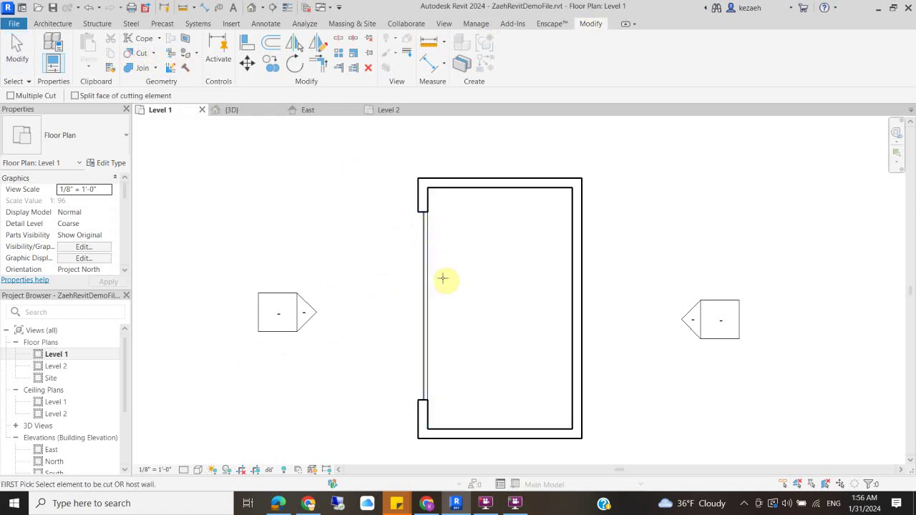
# - Open the default 3D view and orbit to check the curtain wall opening
pyautogui.click(252, 9)
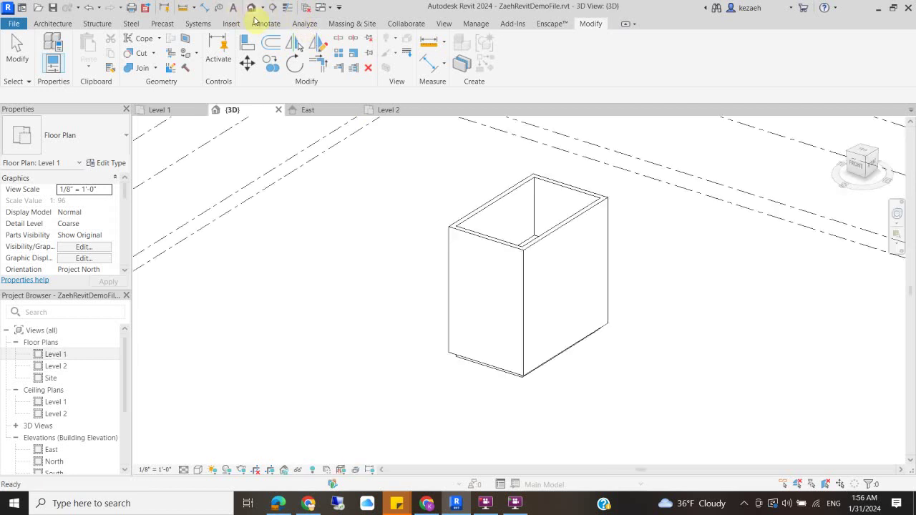
pyautogui.keyDown('shift'); pyautogui.moveTo(476, 322); pyautogui.dragTo(544, 311, button='middle'); pyautogui.keyUp('shift')
pyautogui.scroll(3, 544, 311)
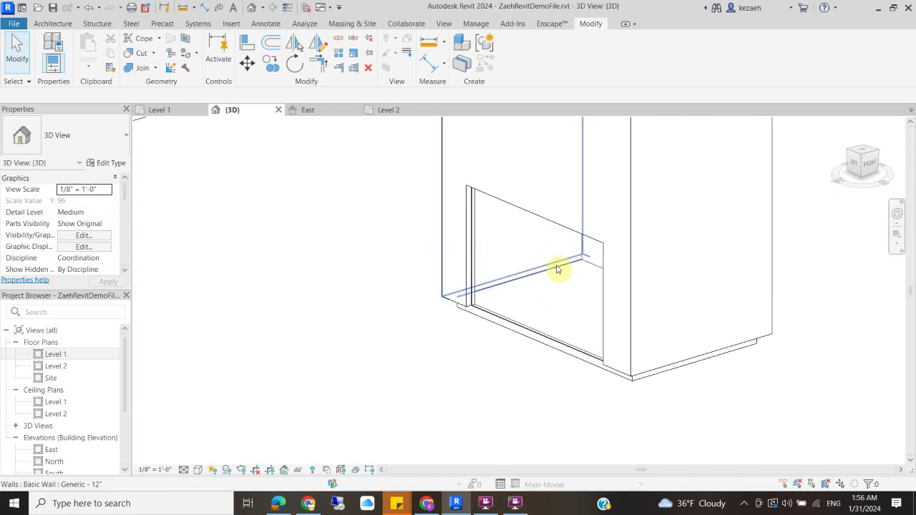
pyautogui.scroll(-4, 536, 201)
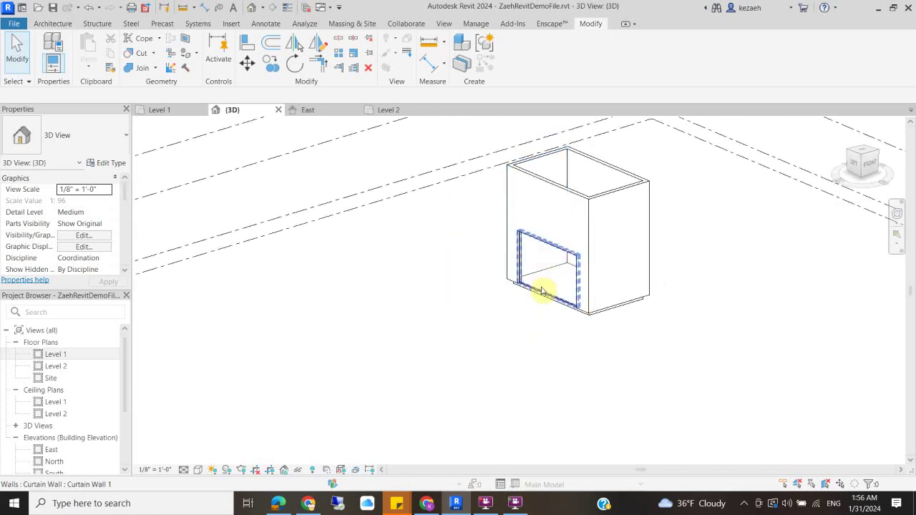
# - Switch the 3D view to Shaded, pan around the box, then open the Level 2 floor plan
pyautogui.click(197, 470)
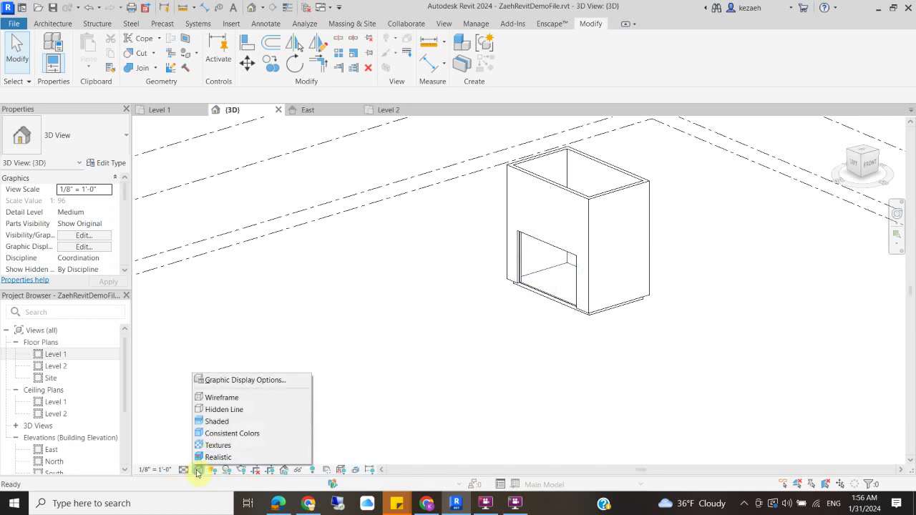
pyautogui.click(227, 421)
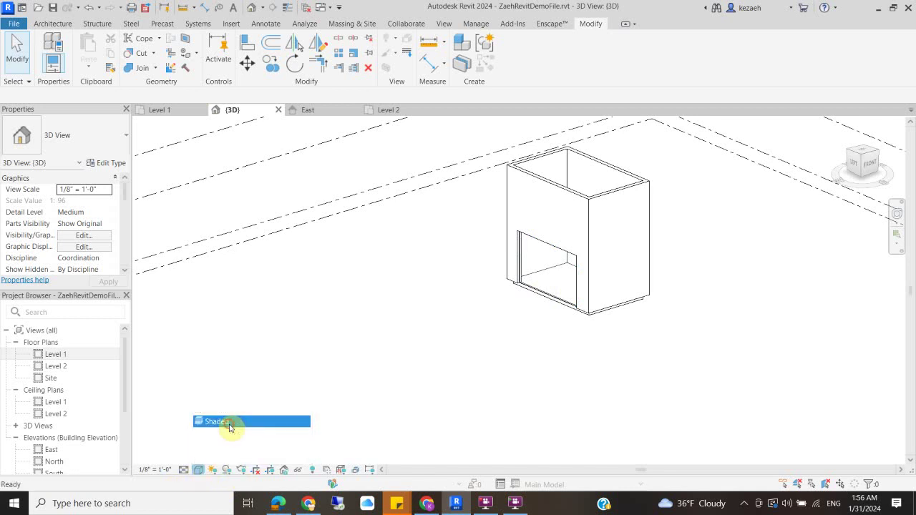
pyautogui.scroll(3, 567, 260)
pyautogui.scroll(-2, 429, 332)
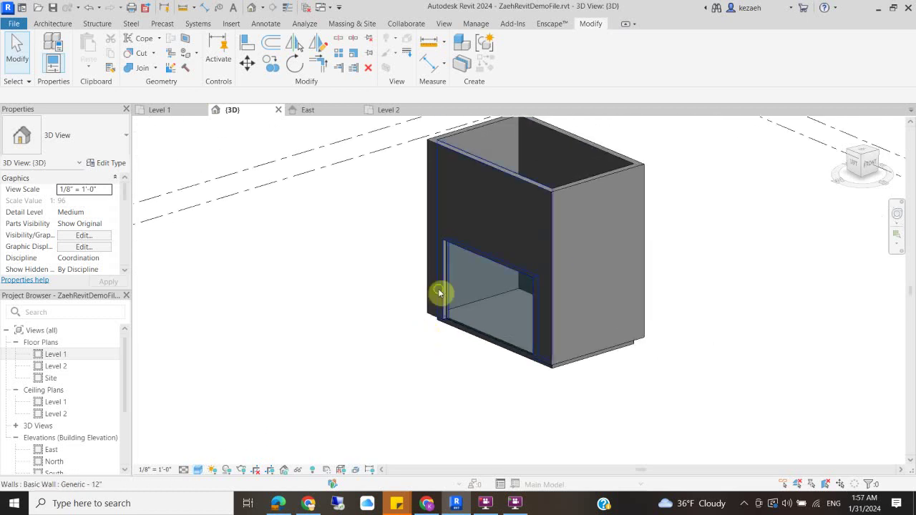
pyautogui.moveTo(440, 293); pyautogui.dragTo(379, 327, button='middle')
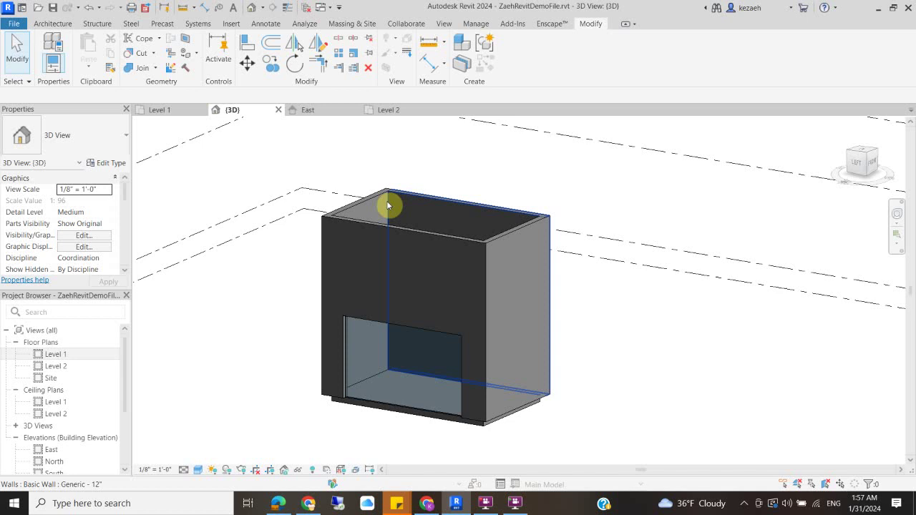
pyautogui.moveTo(419, 205); pyautogui.dragTo(378, 190, button='middle')
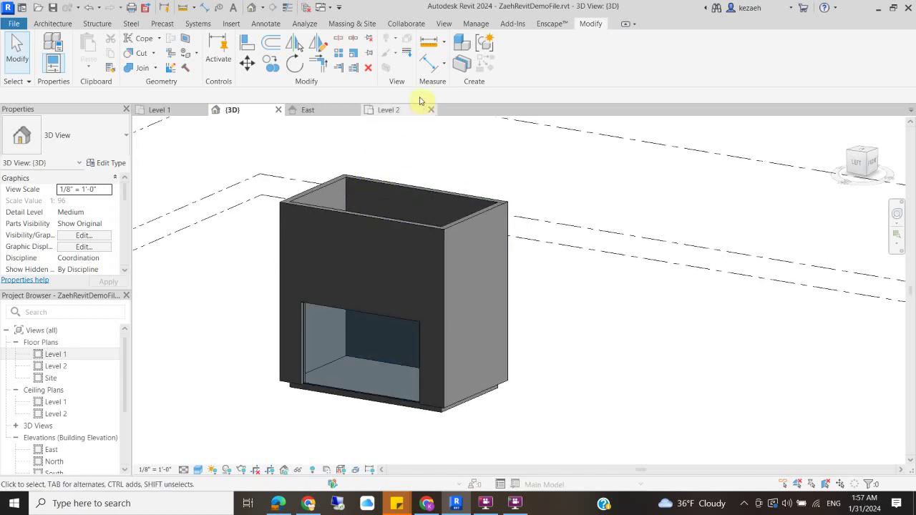
pyautogui.click(382, 110)
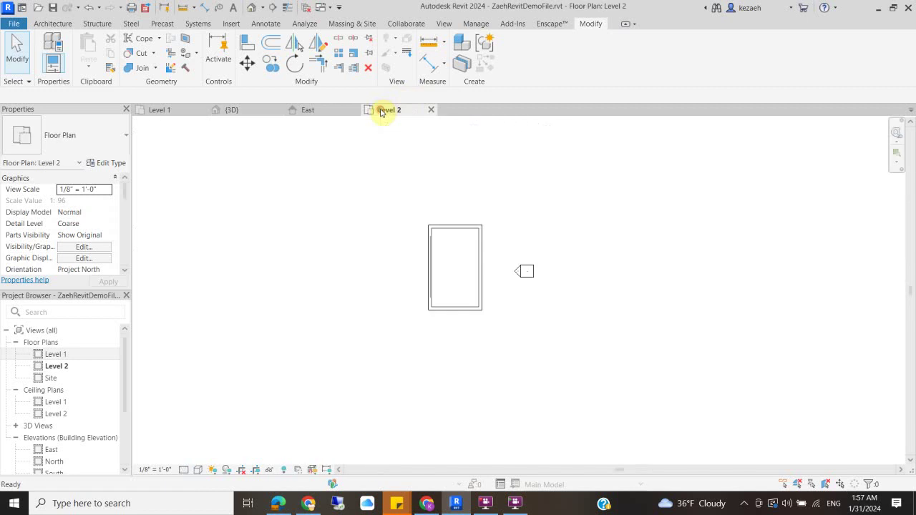
pyautogui.scroll(6, 484, 255)
pyautogui.moveTo(386, 256)
pyautogui.mouseDown(button='middle')
pyautogui.moveTo(437, 241)
pyautogui.moveTo(321, 239)
pyautogui.mouseUp(button='middle')
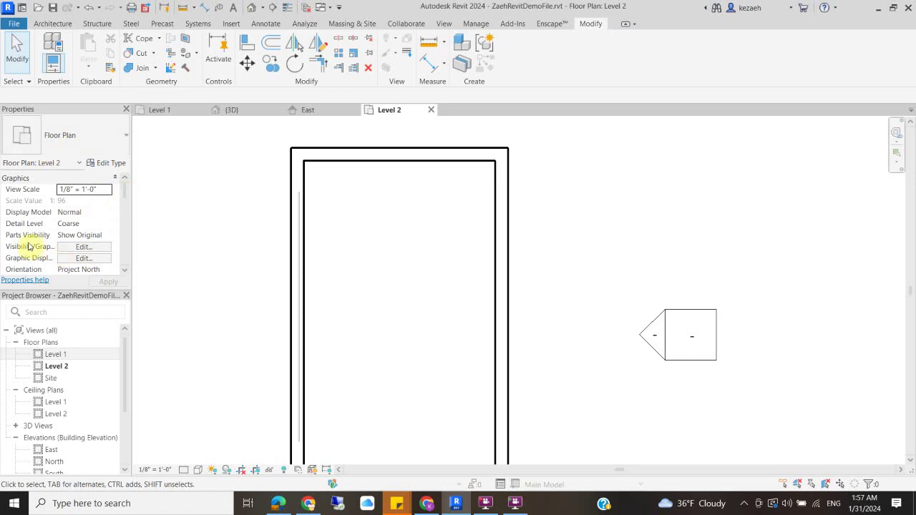
pyautogui.scroll(-5, 29, 247)
pyautogui.scroll(3, 43, 236)
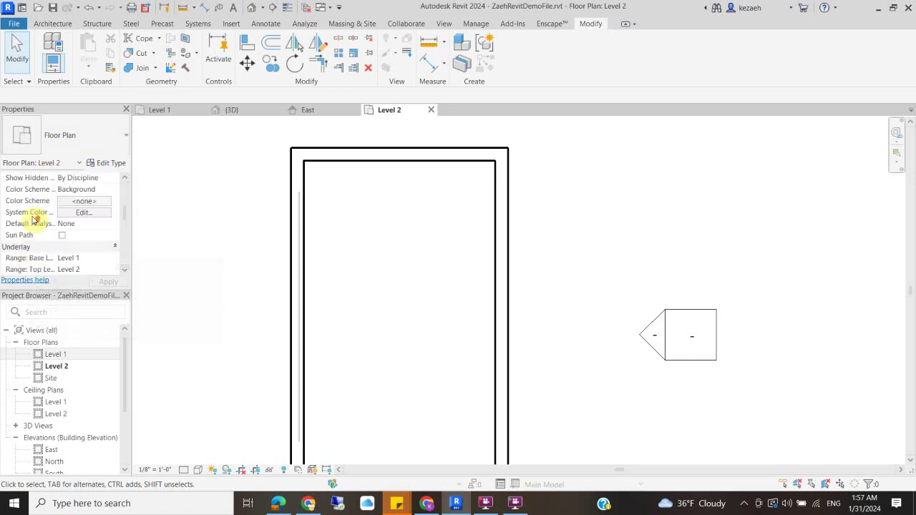
pyautogui.scroll(-3, 43, 254)
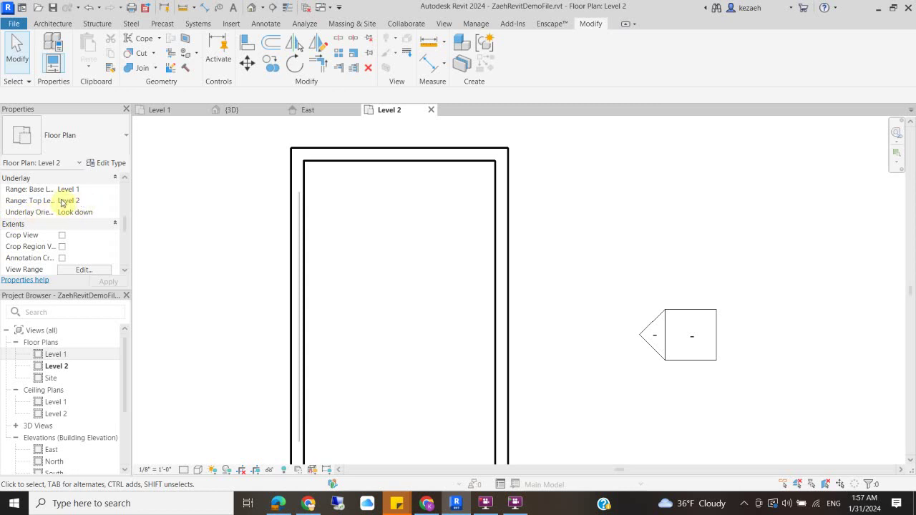
pyautogui.scroll(3, 94, 213)
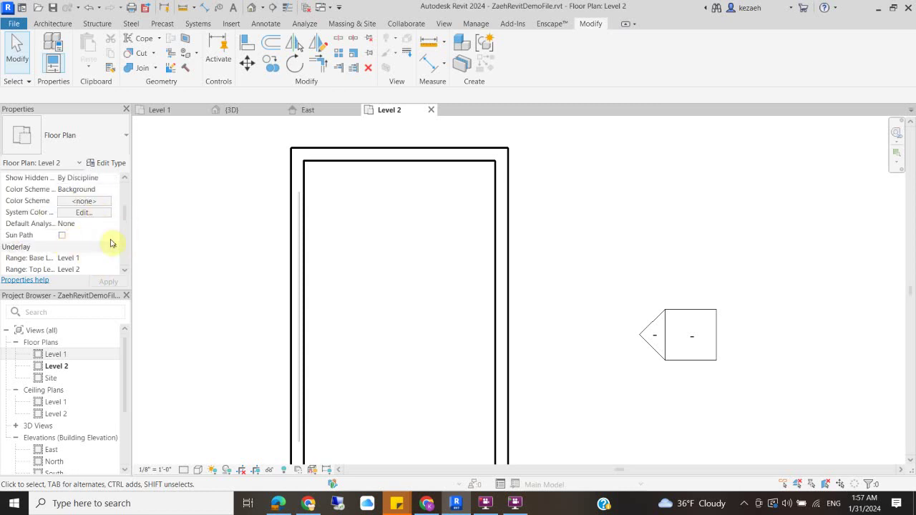
pyautogui.click(89, 261)
# - Switch the Level 2 underlay base level to None, then back to Level 1
pyautogui.click(109, 260)
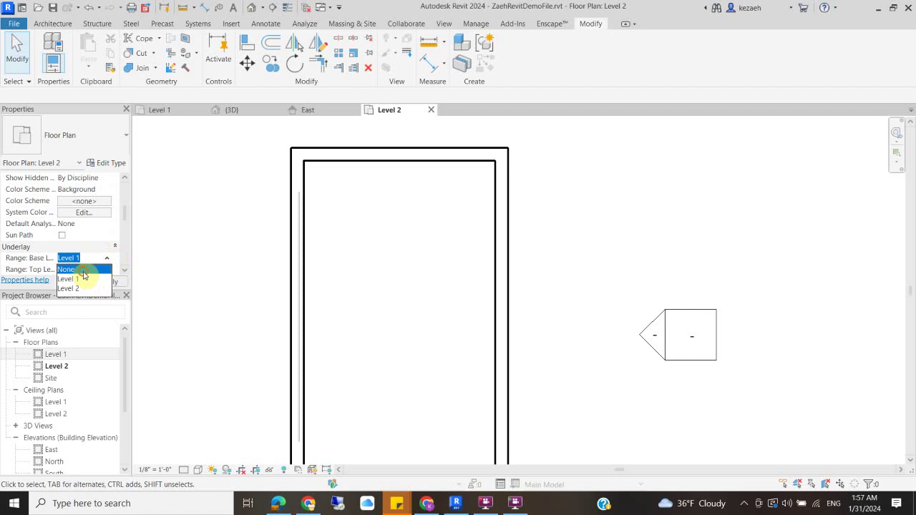
pyautogui.click(108, 266)
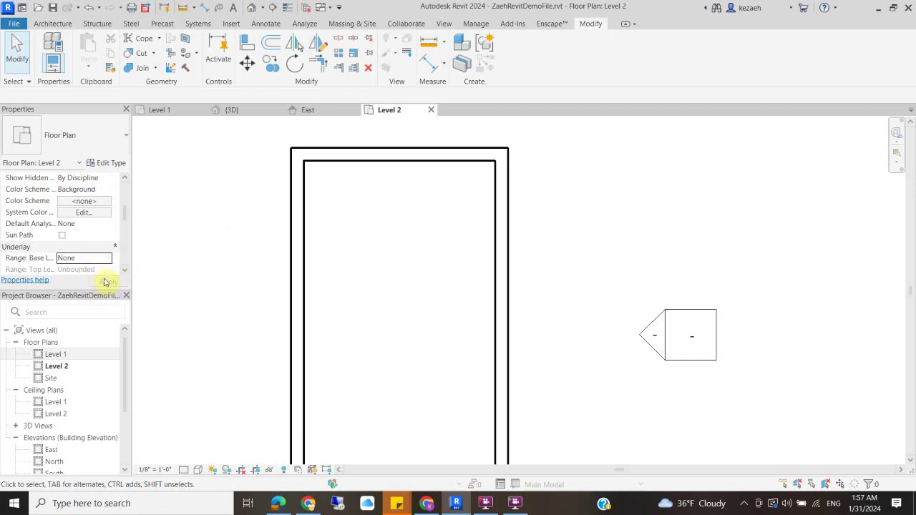
pyautogui.scroll(-3, 317, 292)
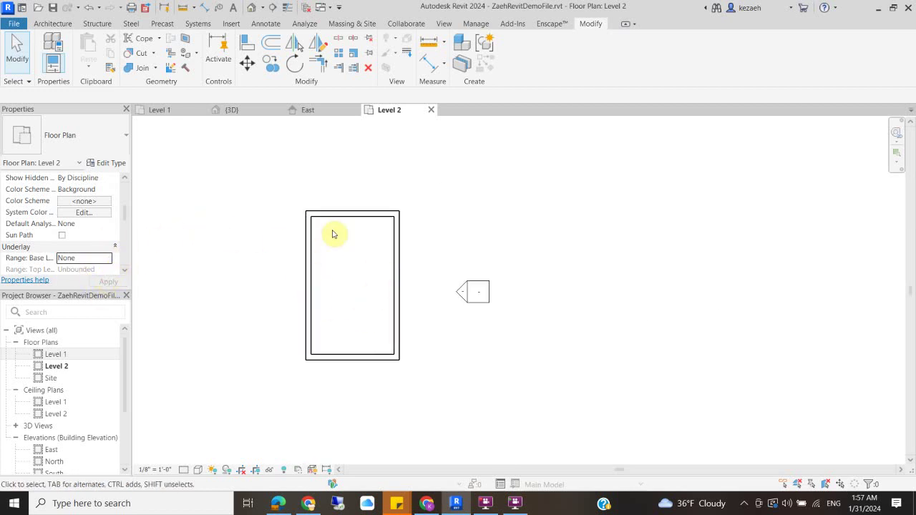
pyautogui.click(106, 259)
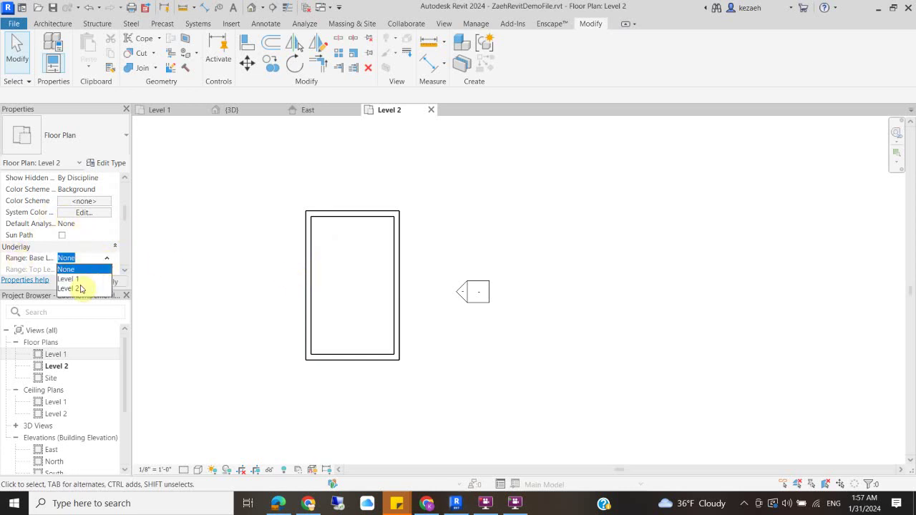
pyautogui.click(83, 279)
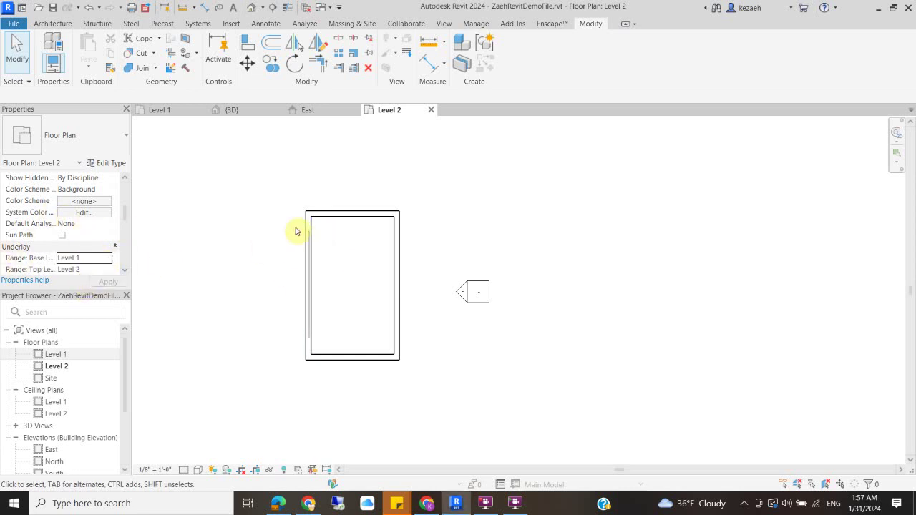
# - Try Level 2 as the underlay base level
pyautogui.click(106, 259)
pyautogui.click(75, 288)
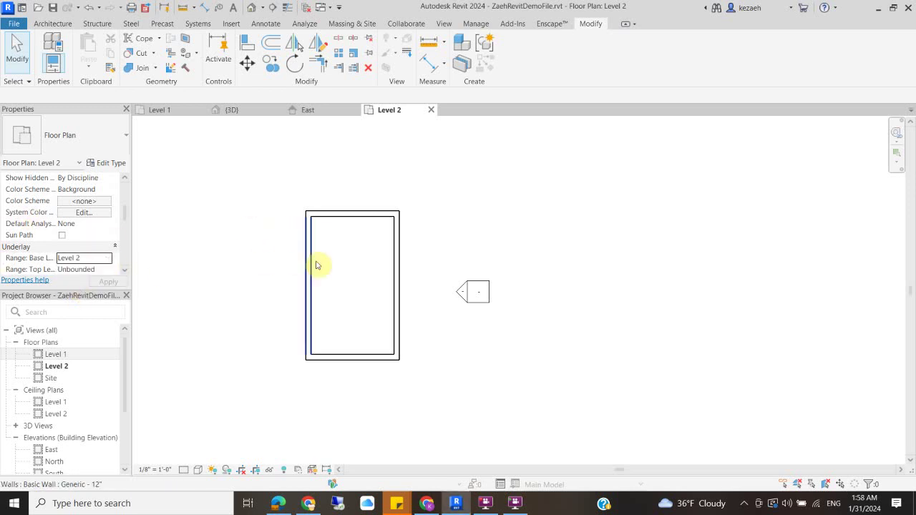
pyautogui.scroll(5, 315, 218)
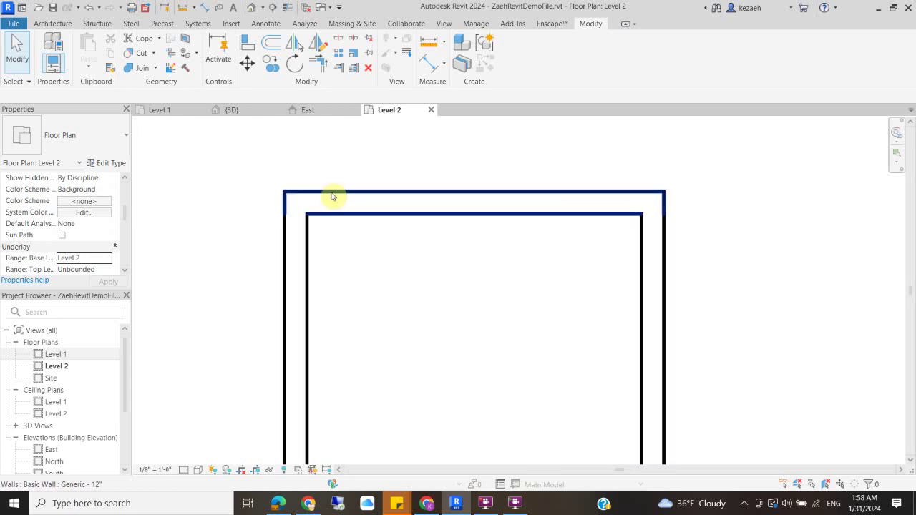
pyautogui.scroll(-3, 99, 272)
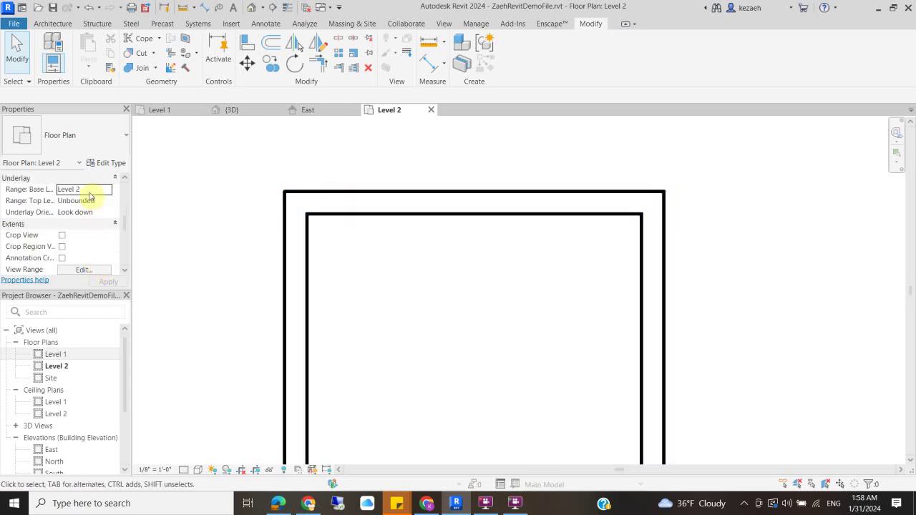
pyautogui.scroll(3, 93, 203)
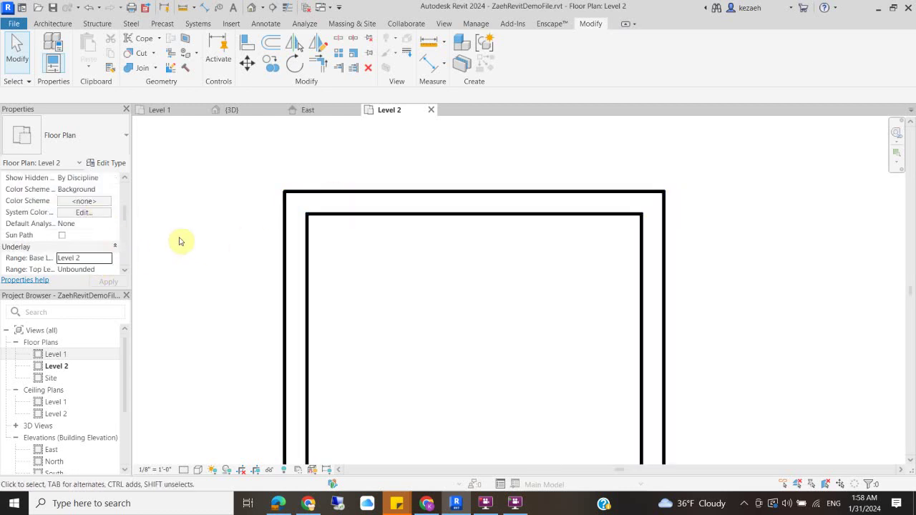
pyautogui.scroll(-4, 229, 236)
pyautogui.moveTo(263, 341); pyautogui.dragTo(294, 289, button='middle')
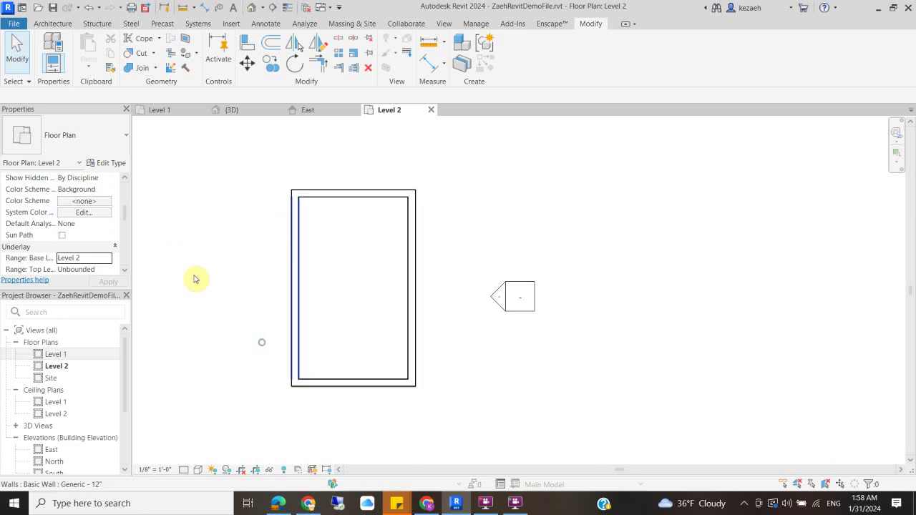
pyautogui.scroll(-2, 86, 265)
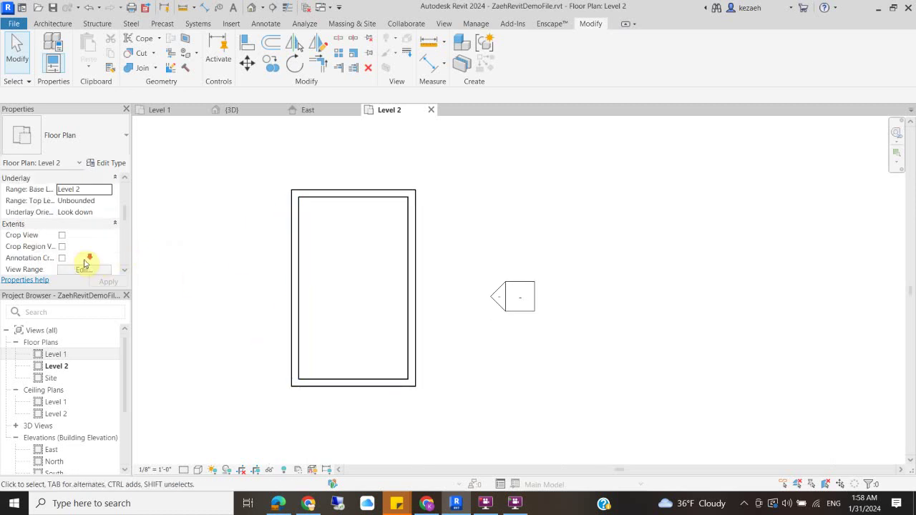
# - Set the underlay base level to Level 1, leaving the top level unbounded
pyautogui.click(104, 204)
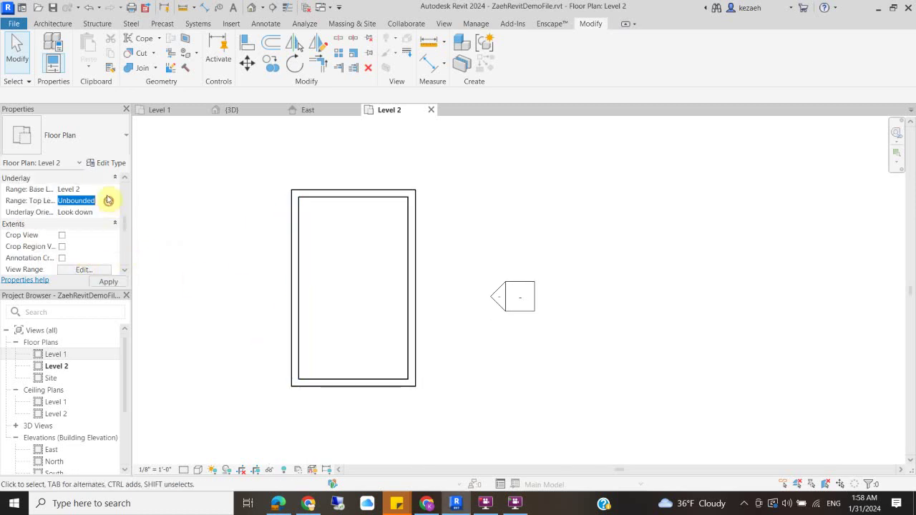
pyautogui.click(106, 189)
pyautogui.click(81, 211)
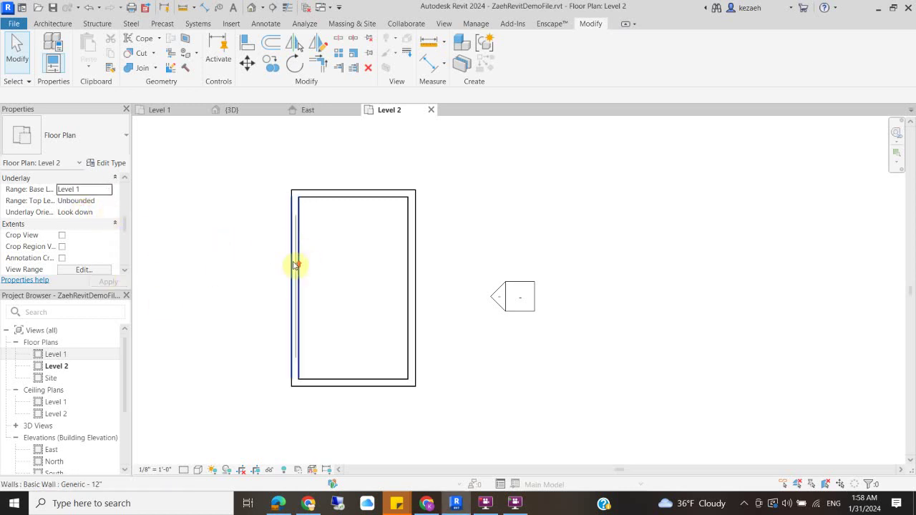
pyautogui.scroll(2, 298, 262)
pyautogui.scroll(2, 292, 246)
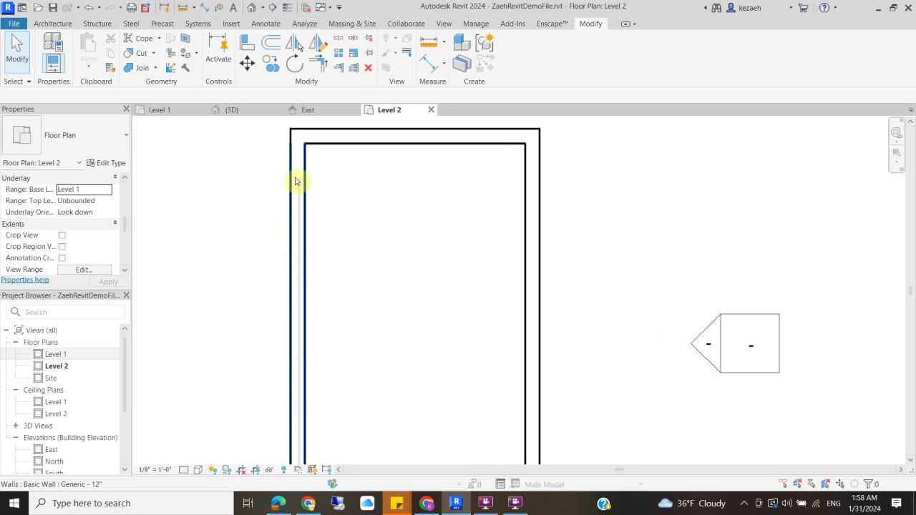
pyautogui.scroll(-2, 358, 247)
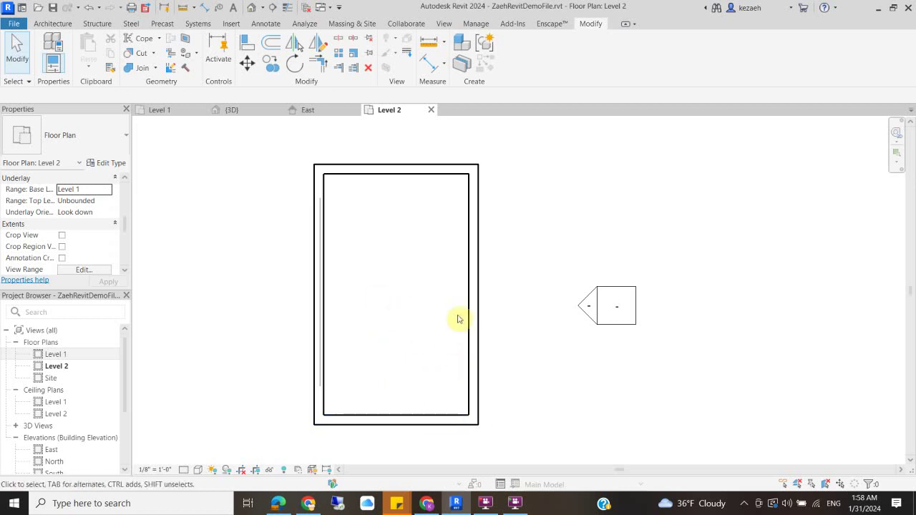
pyautogui.click(59, 24)
# - Start a wall of type Interior - 4 7/8" Partition (1-hr), located by Finish Face: Interior
pyautogui.click(47, 48)
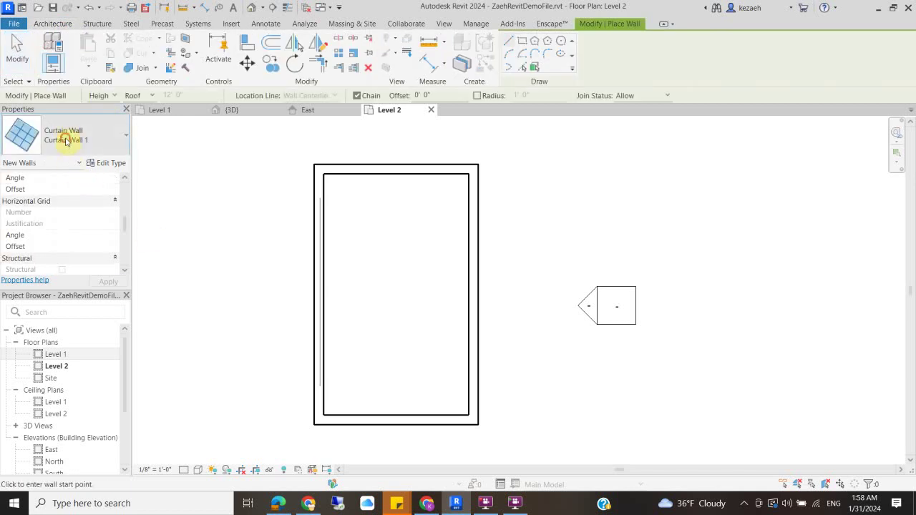
pyautogui.click(72, 137)
pyautogui.scroll(2, 68, 236)
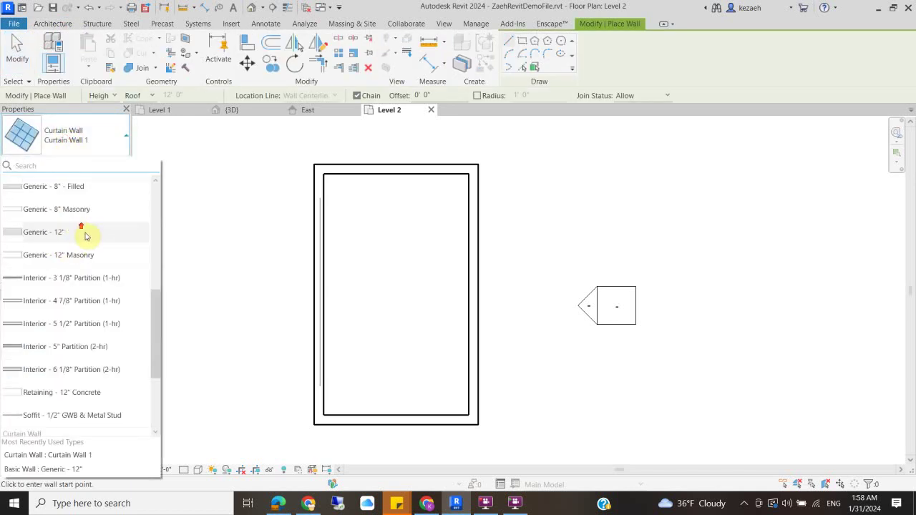
pyautogui.click(68, 300)
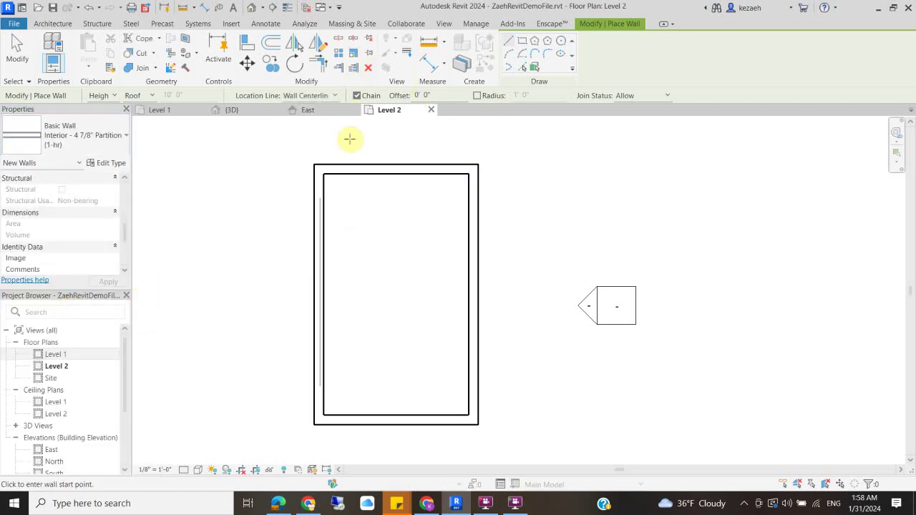
pyautogui.click(304, 98)
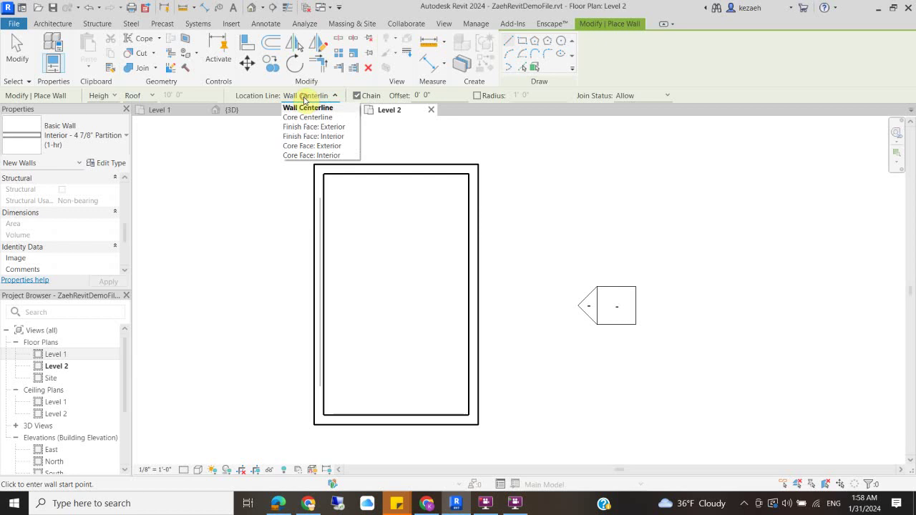
pyautogui.click(309, 137)
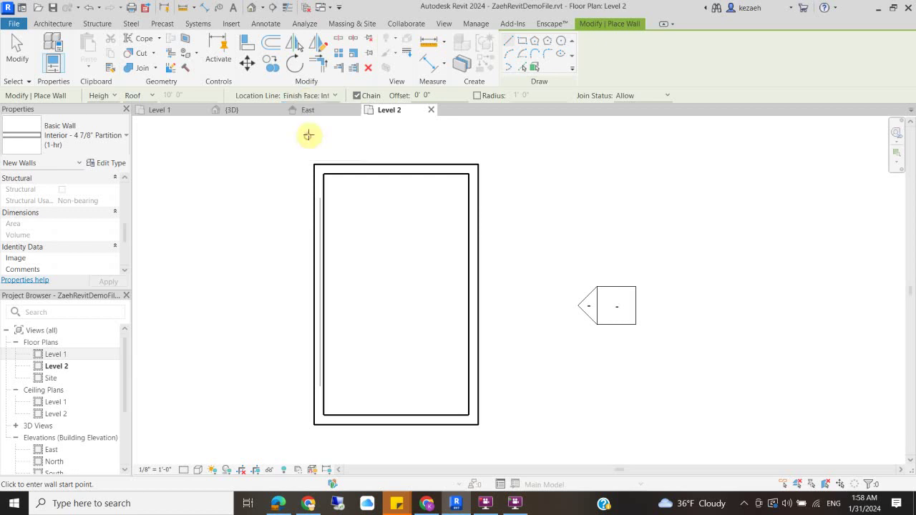
# - Draw chained partition walls from the right wall across and down, closing the lower-right corner room
pyautogui.click(466, 353)
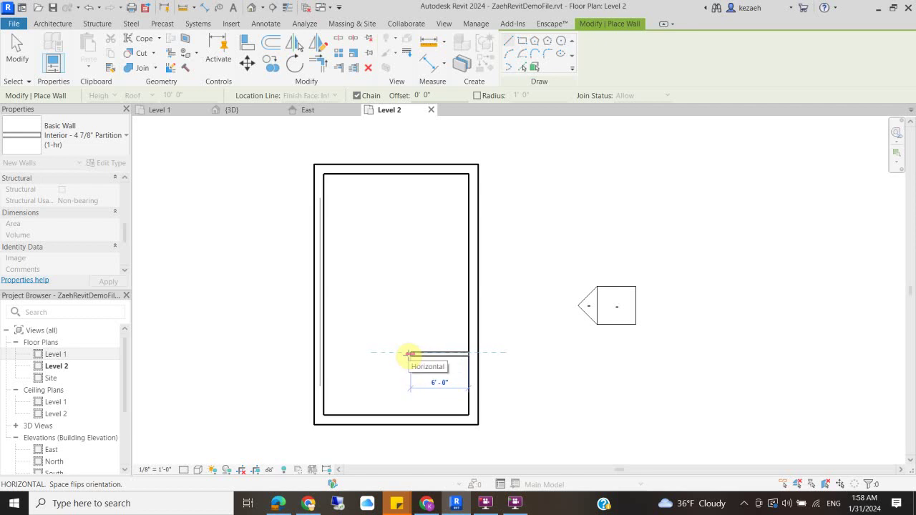
pyautogui.click(409, 353)
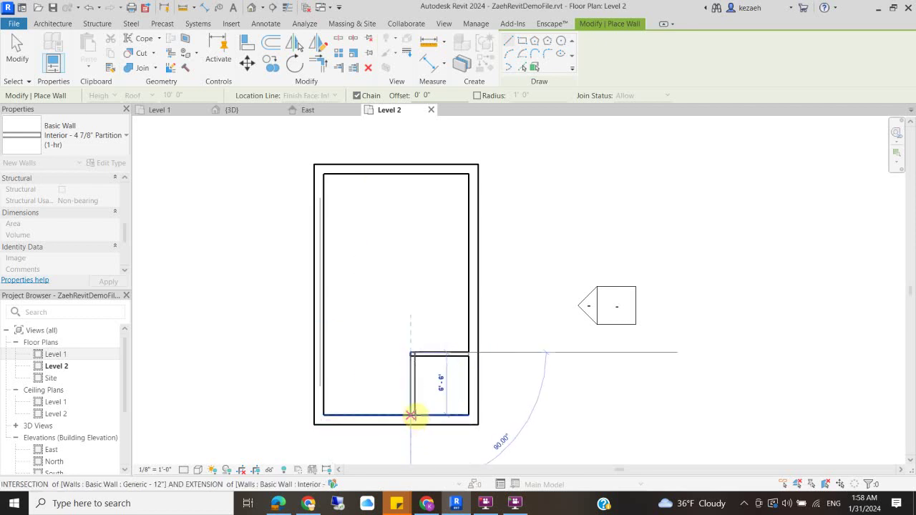
pyautogui.click(410, 415)
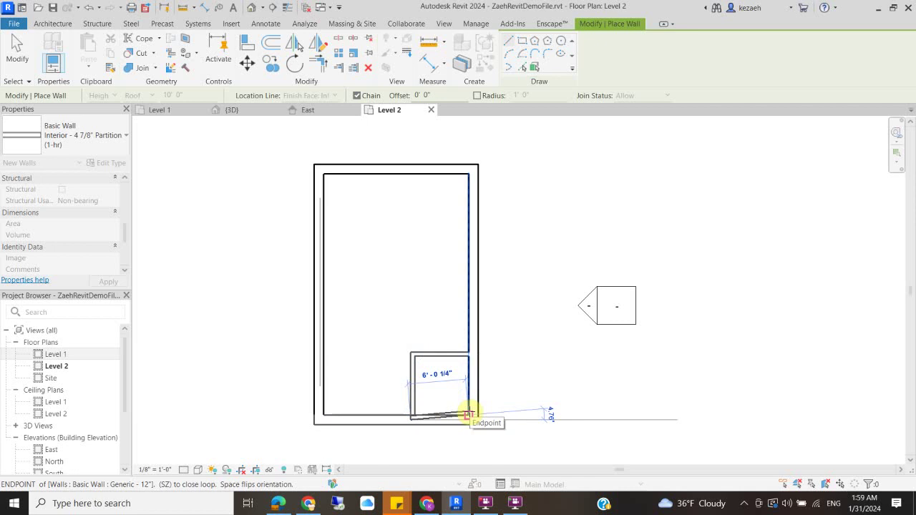
pyautogui.click(469, 414)
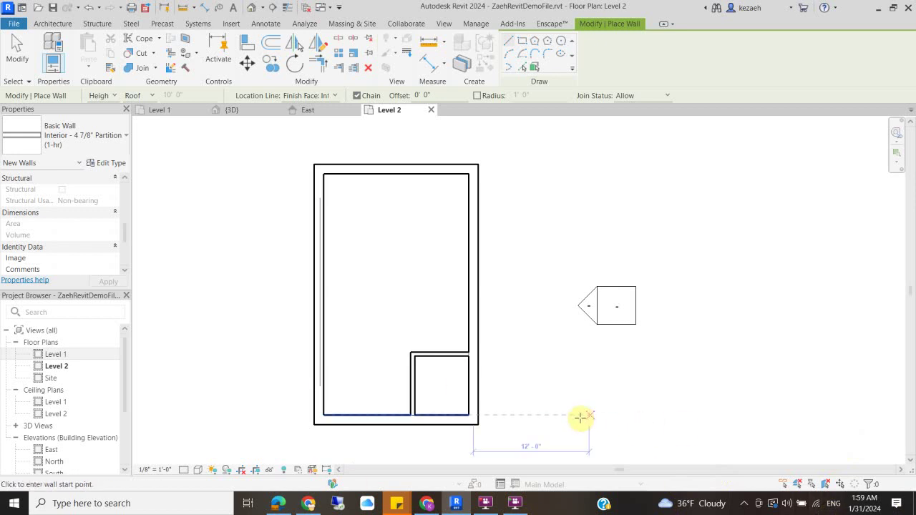
pyautogui.scroll(3, 387, 392)
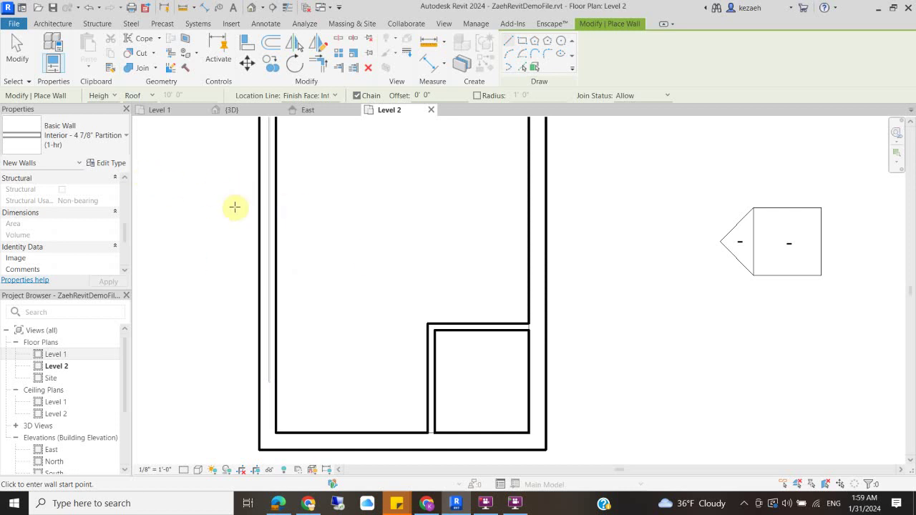
pyautogui.press('d')
pyautogui.press('i')
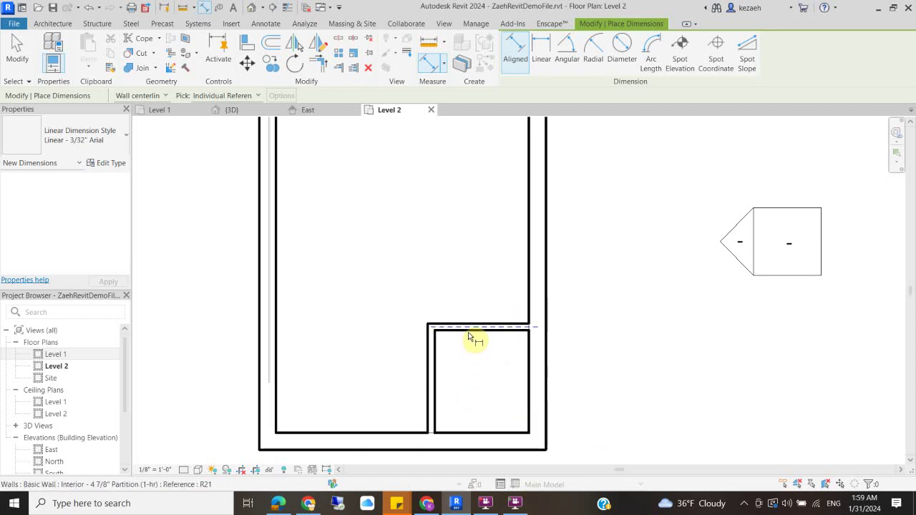
# - Add an aligned dimension for the room's depth, 6' - 1 1/8"
pyautogui.click(276, 25)
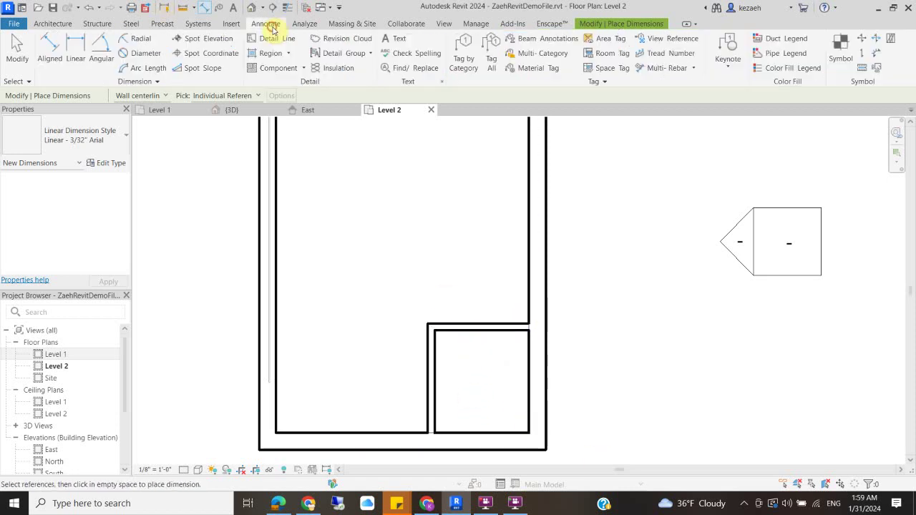
pyautogui.click(45, 39)
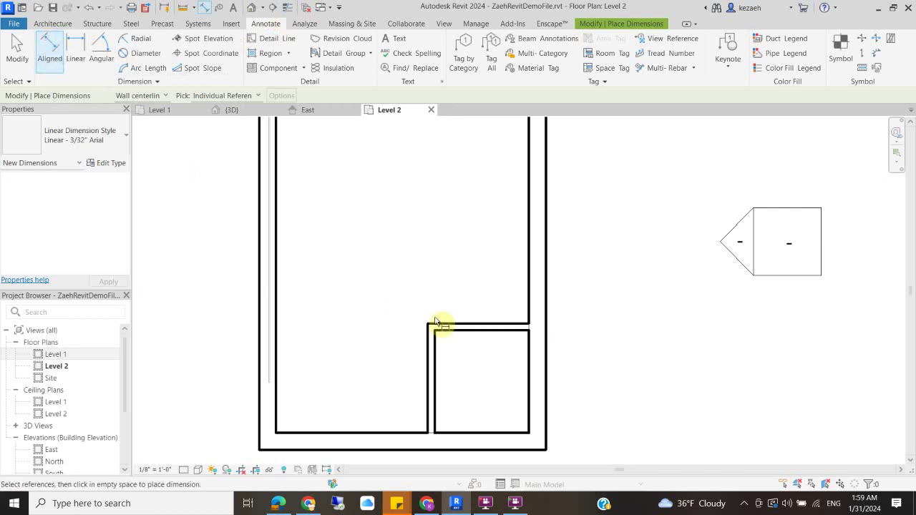
pyautogui.click(486, 433)
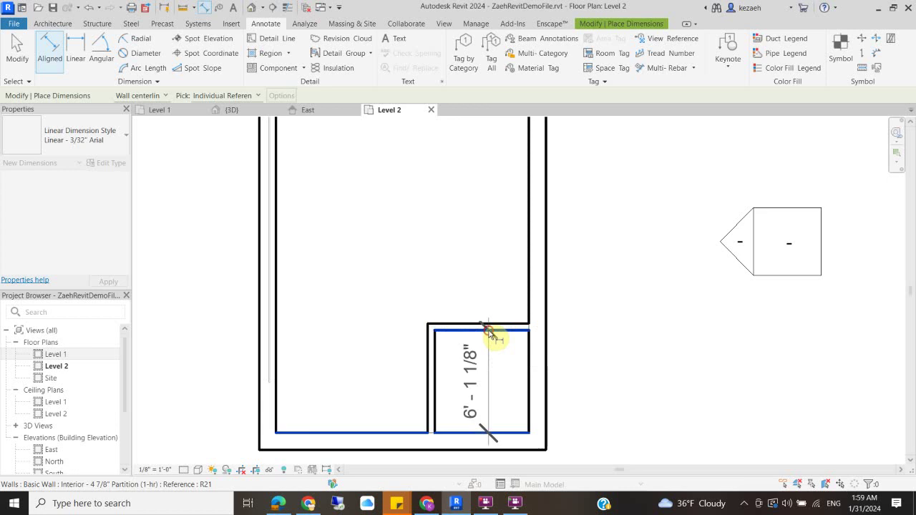
pyautogui.click(609, 207)
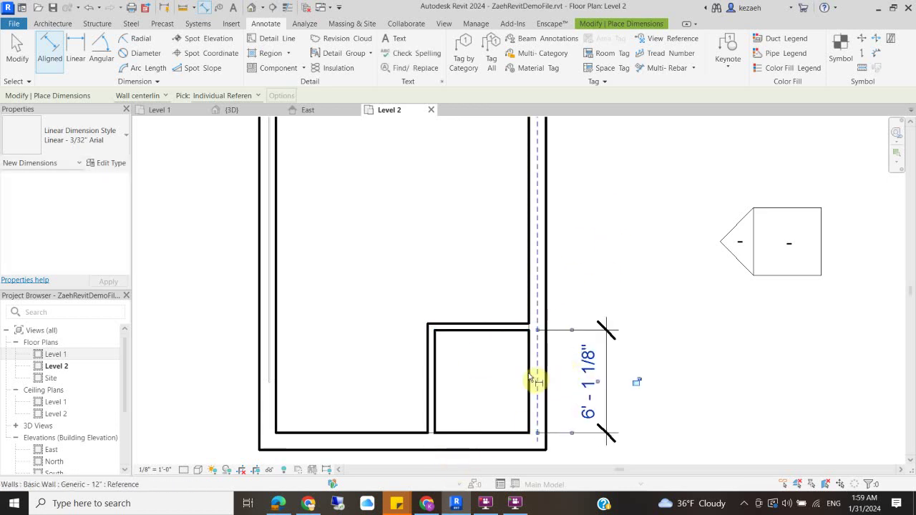
# - Dimension the room's width, 5' - 7 1/8", between the inner wall faces
pyautogui.press('Tab')
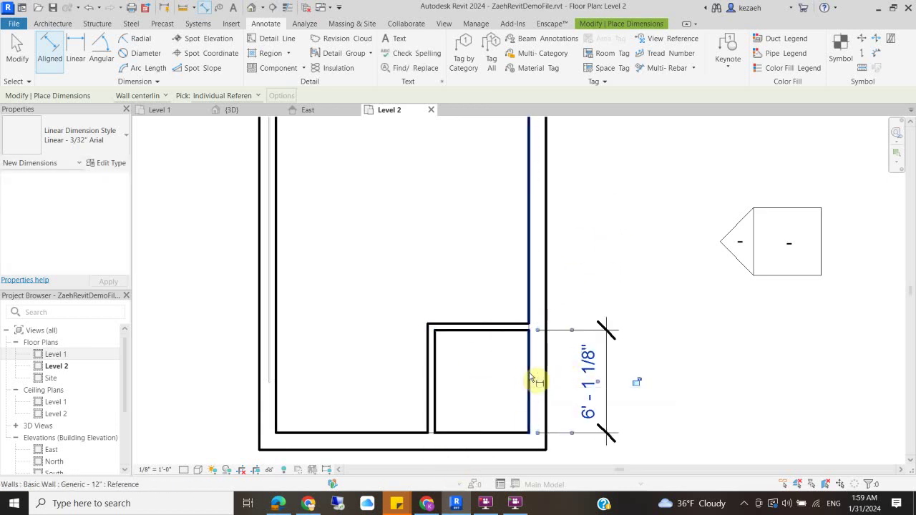
pyautogui.click(531, 374)
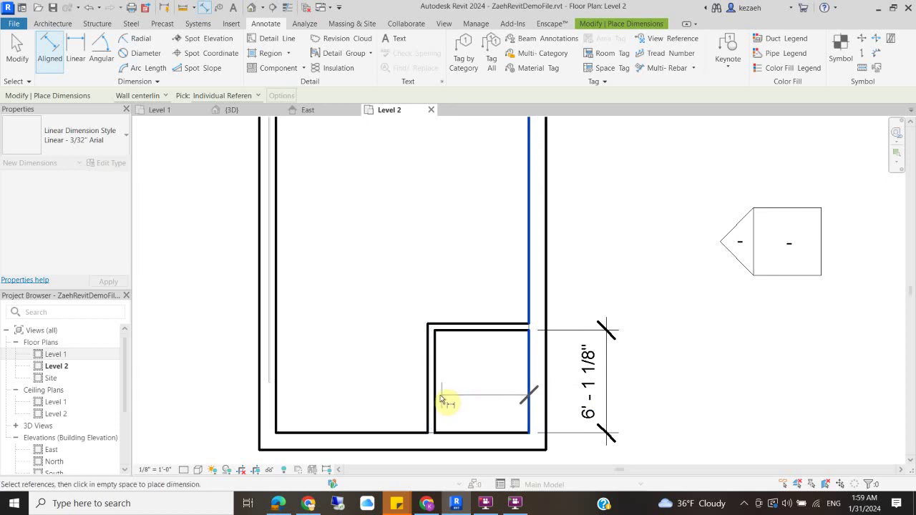
pyautogui.click(436, 398)
pyautogui.click(463, 282)
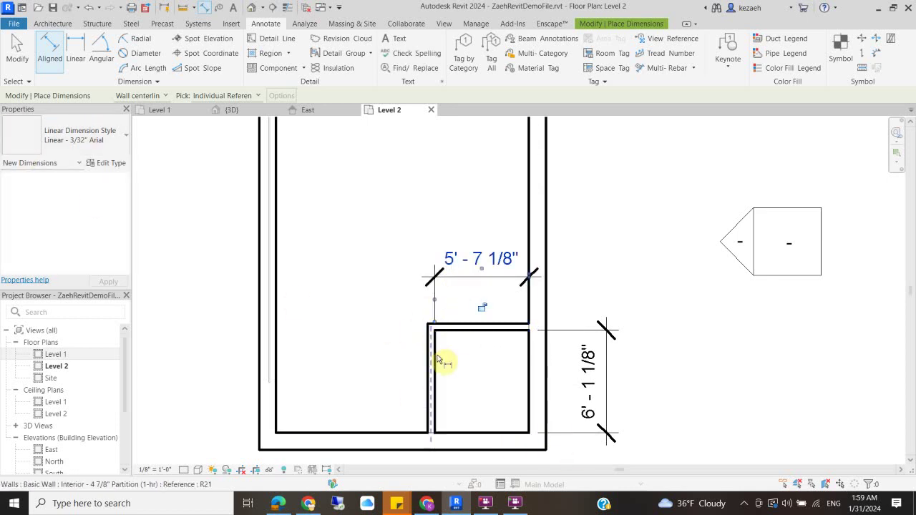
pyautogui.press('Escape')
pyautogui.press('Escape')
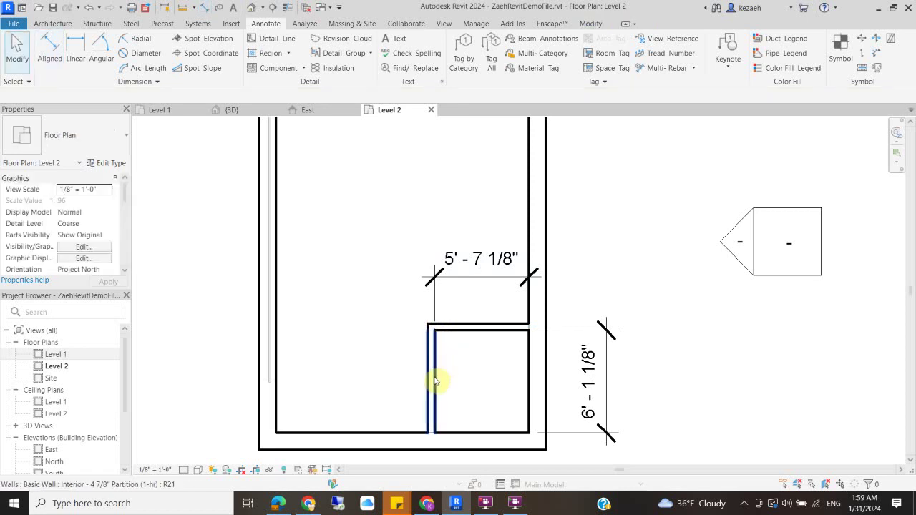
pyautogui.click(432, 381)
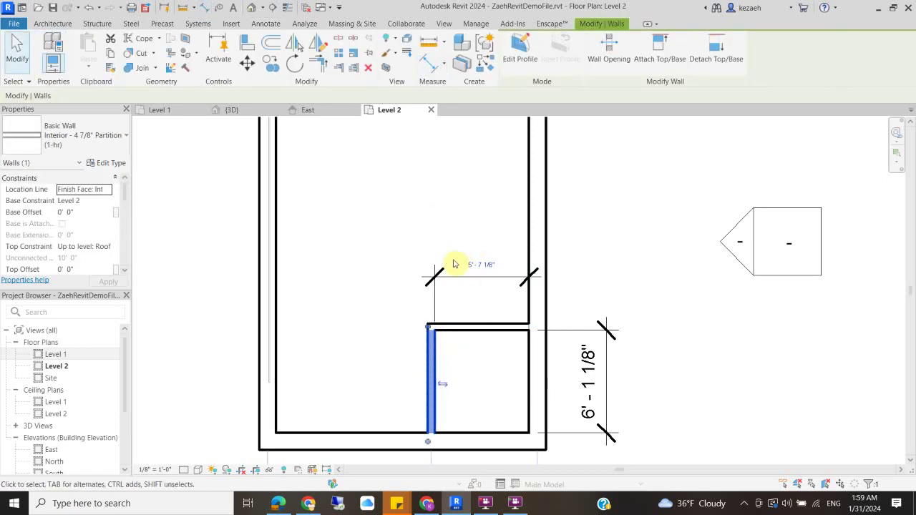
# - Change the room width to 6' - 0" through the wall's temporary dimension
pyautogui.scroll(2, 458, 268)
pyautogui.click(474, 277)
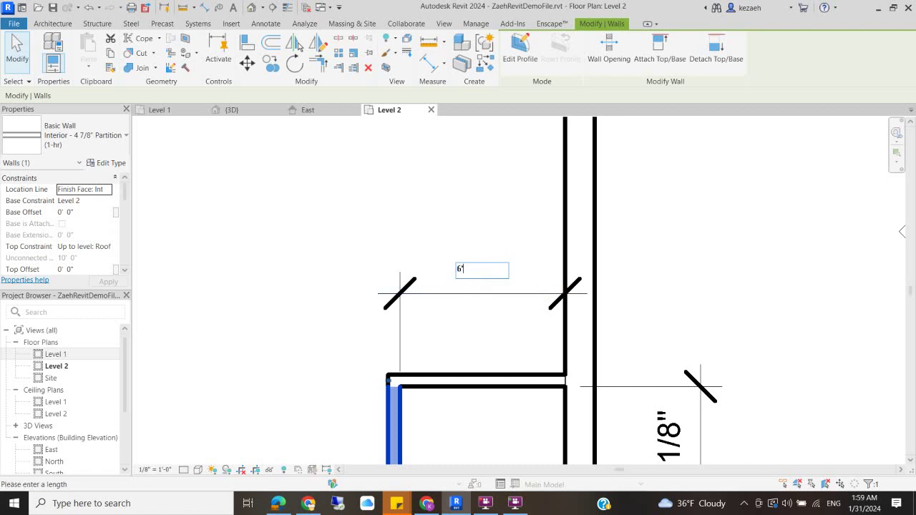
pyautogui.write("6'")
pyautogui.press('Return')
pyautogui.scroll(-3, 536, 244)
pyautogui.click(494, 209)
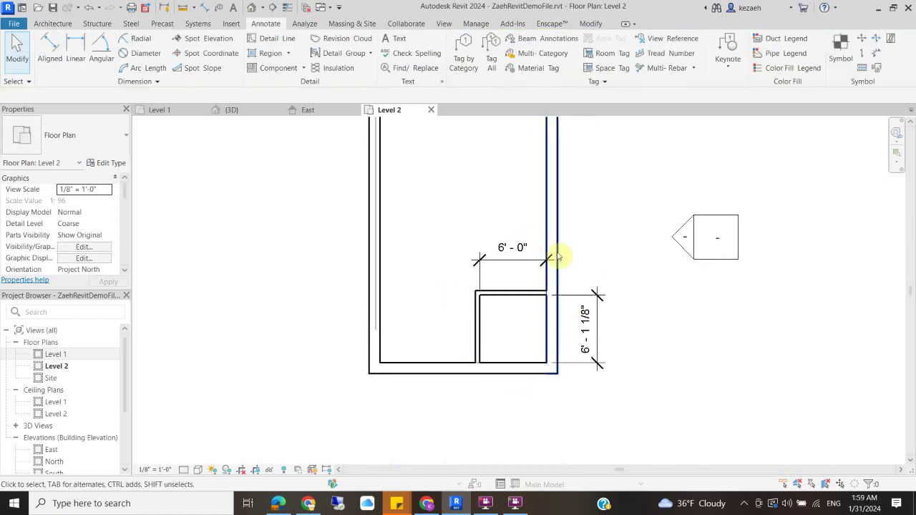
# - Change the room depth to 8' - 0" and make that dimension permanent
pyautogui.click(514, 301)
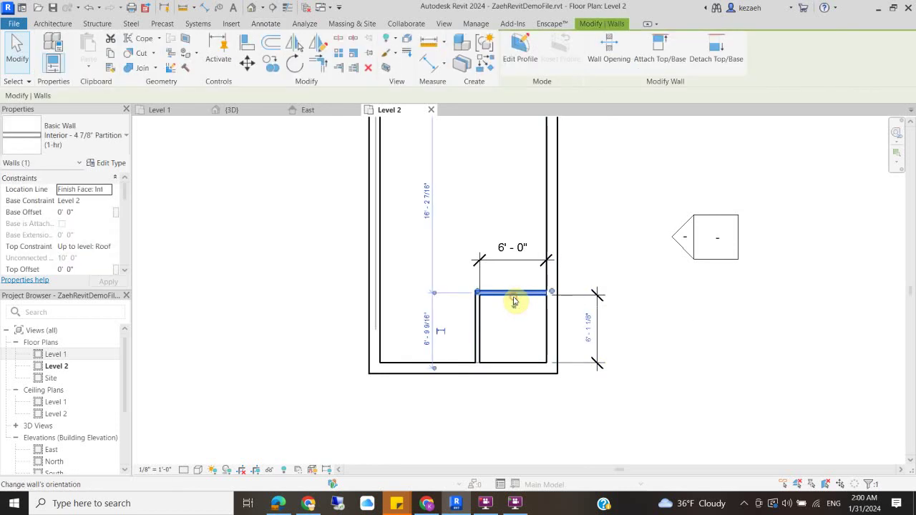
pyautogui.click(588, 326)
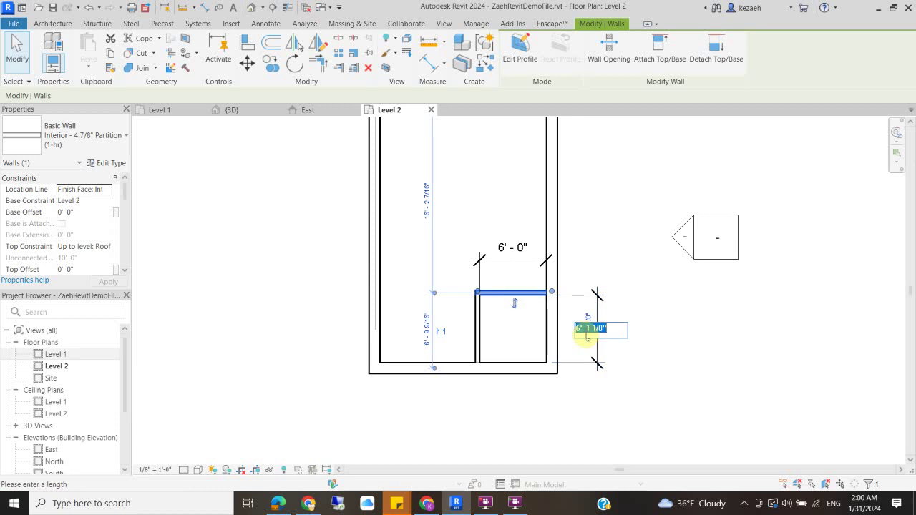
pyautogui.write("8'")
pyautogui.press('Return')
pyautogui.click(589, 343)
pyautogui.click(594, 221)
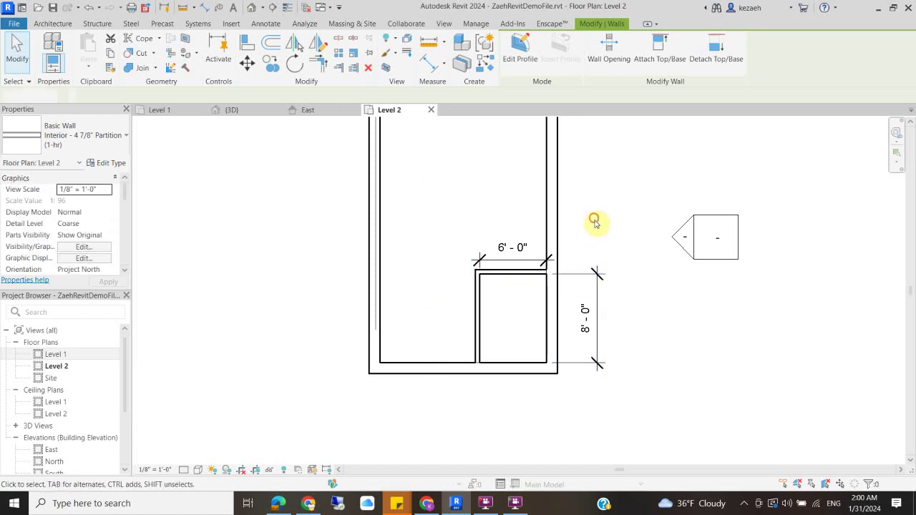
pyautogui.click(485, 259)
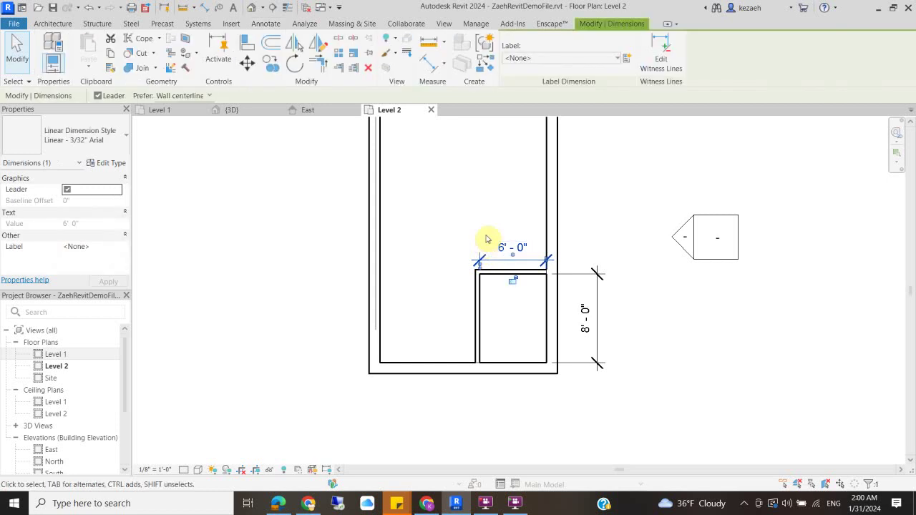
pyautogui.click(571, 229)
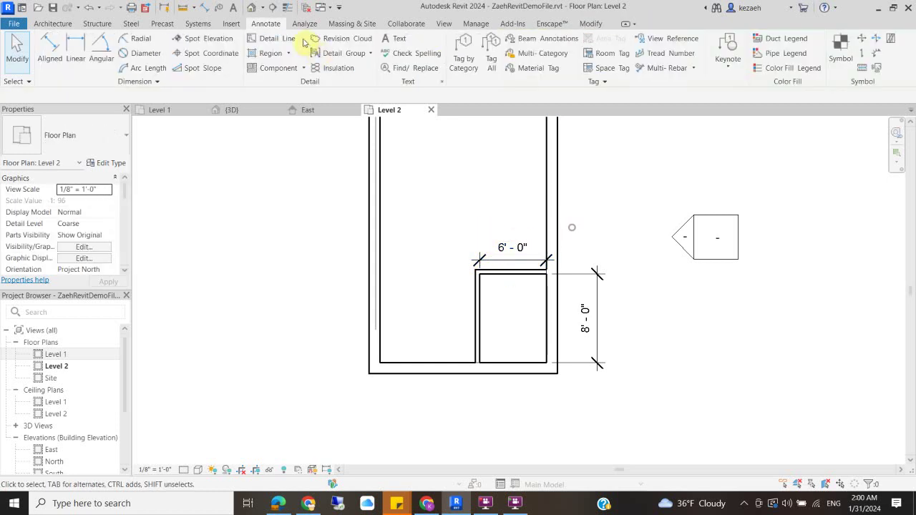
# - Switch to the default 3D view and orbit around the box, glazed side and partition room
pyautogui.click(251, 9)
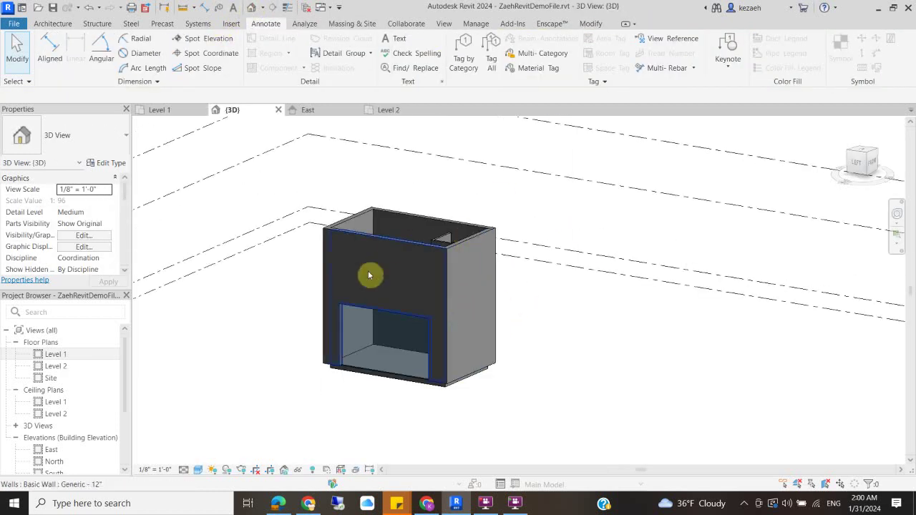
pyautogui.keyDown('shift'); pyautogui.moveTo(468, 247); pyautogui.dragTo(376, 251, button='middle'); pyautogui.keyUp('shift')
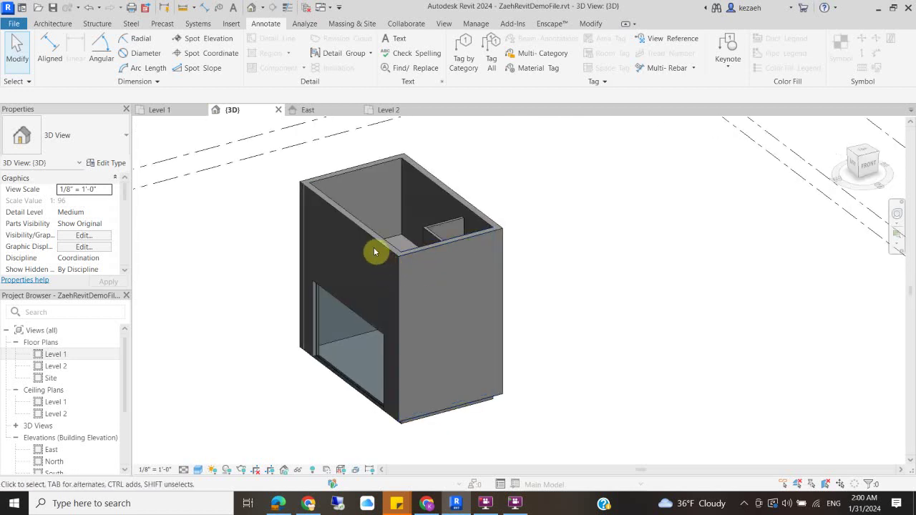
pyautogui.click(366, 236)
pyautogui.click(480, 180)
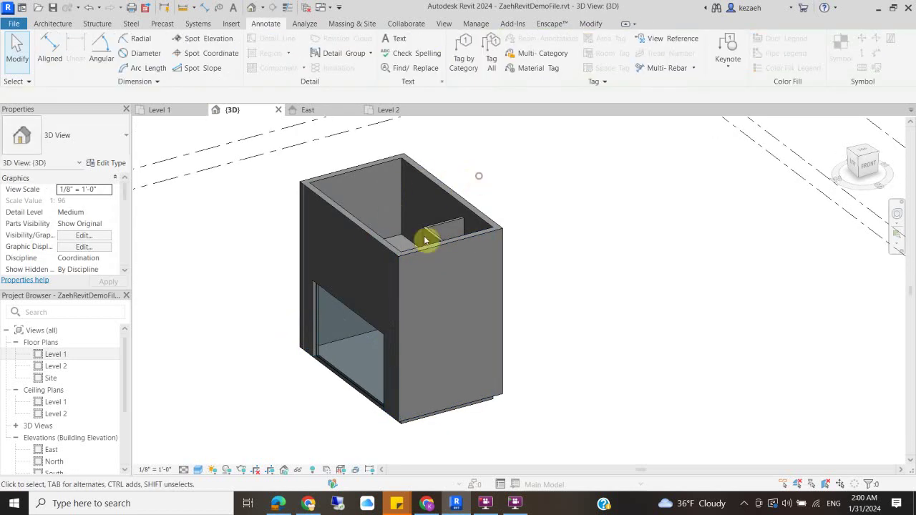
pyautogui.moveTo(491, 179); pyautogui.dragTo(545, 253, button='middle')
pyautogui.keyDown('shift'); pyautogui.moveTo(468, 376); pyautogui.dragTo(587, 302, button='middle'); pyautogui.keyUp('shift')
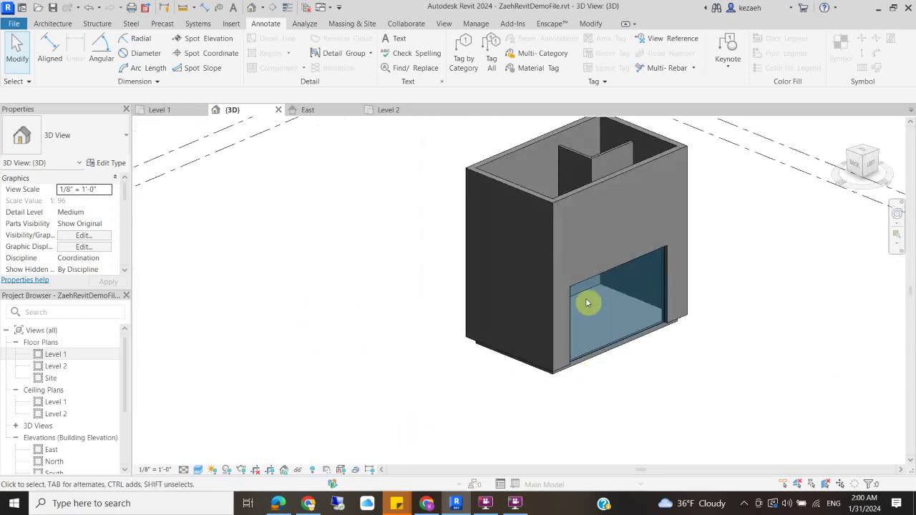
pyautogui.keyDown('shift'); pyautogui.moveTo(692, 301); pyautogui.dragTo(521, 331, button='middle'); pyautogui.keyUp('shift')
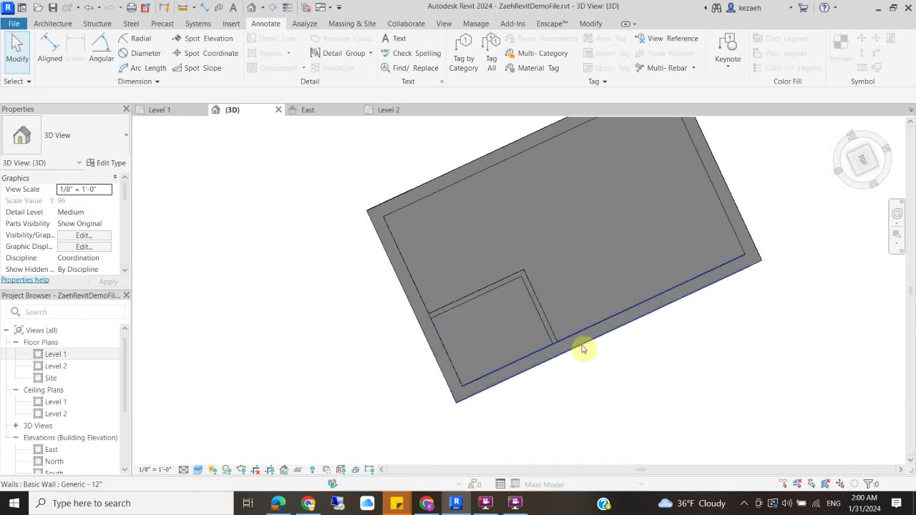
pyautogui.keyDown('shift'); pyautogui.moveTo(475, 332); pyautogui.dragTo(584, 292, button='middle'); pyautogui.keyUp('shift')
pyautogui.scroll(-5, 584, 292)
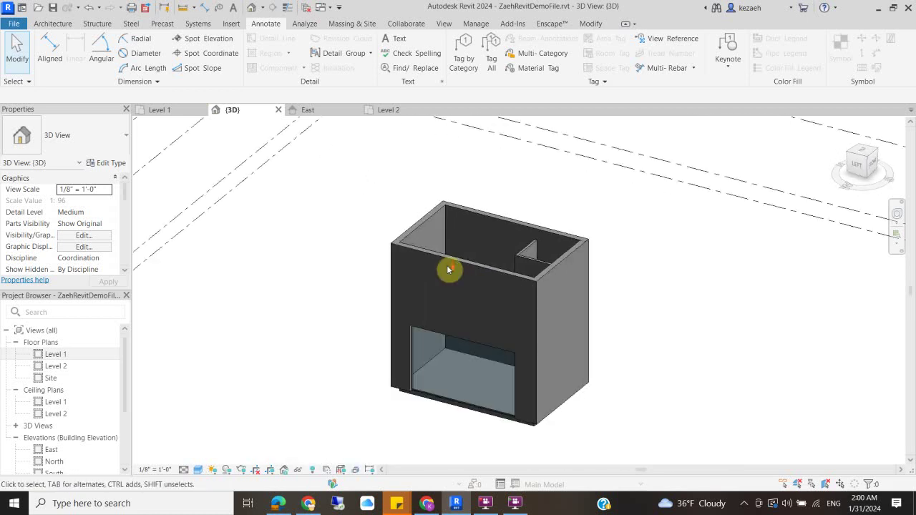